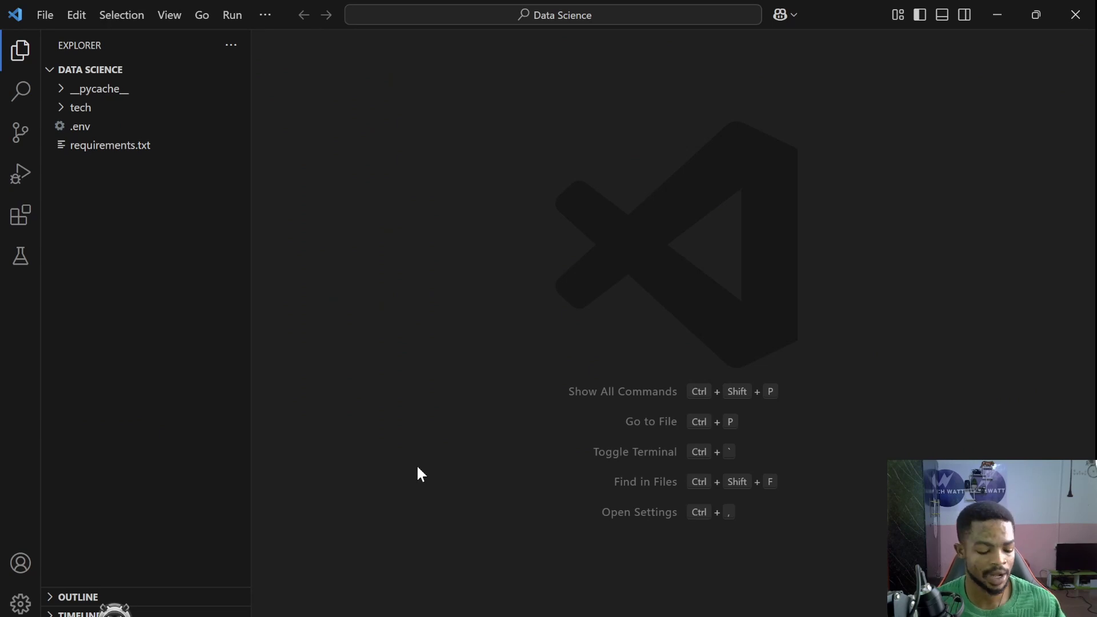
Step: Confirm nltk and numpy are installed with pip, then clear the terminal with cls
key(ctrl+grave)
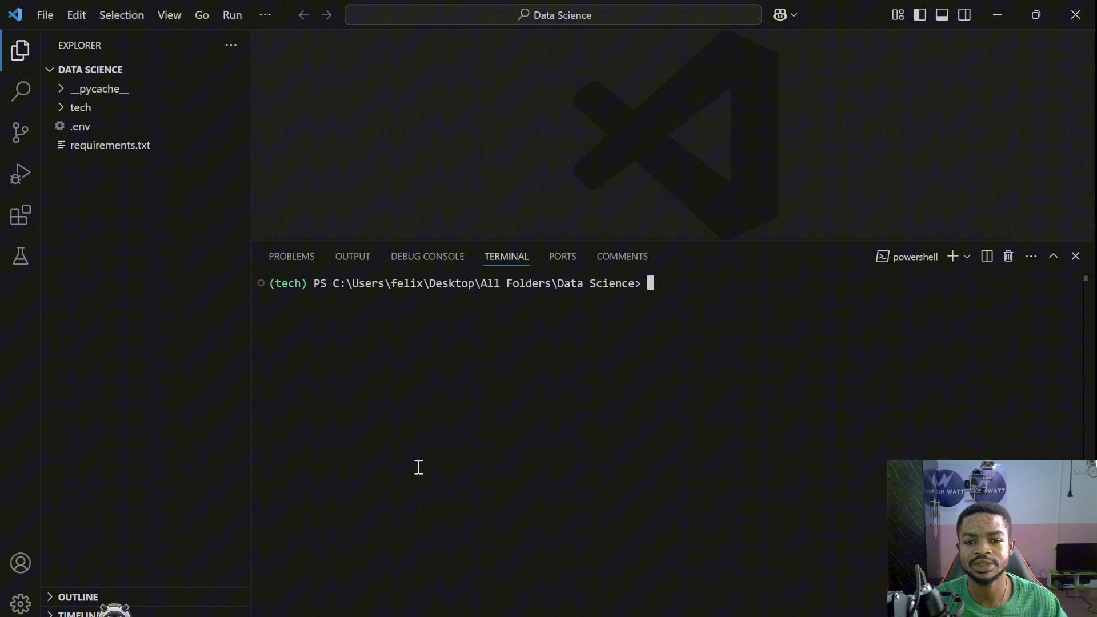
text(pip in)
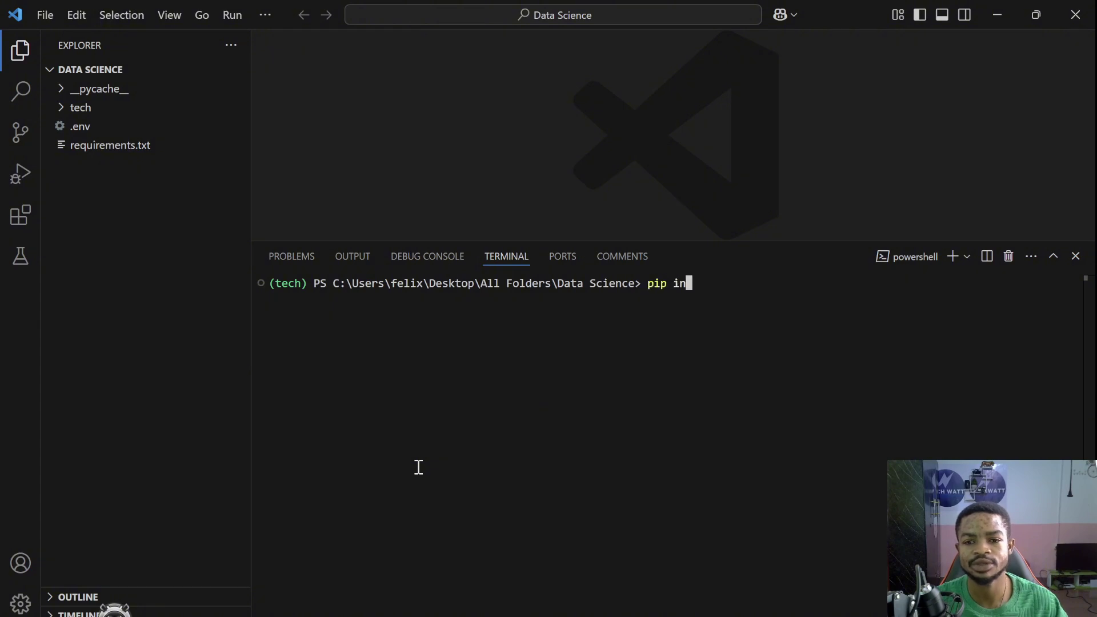
text(stall nlt)
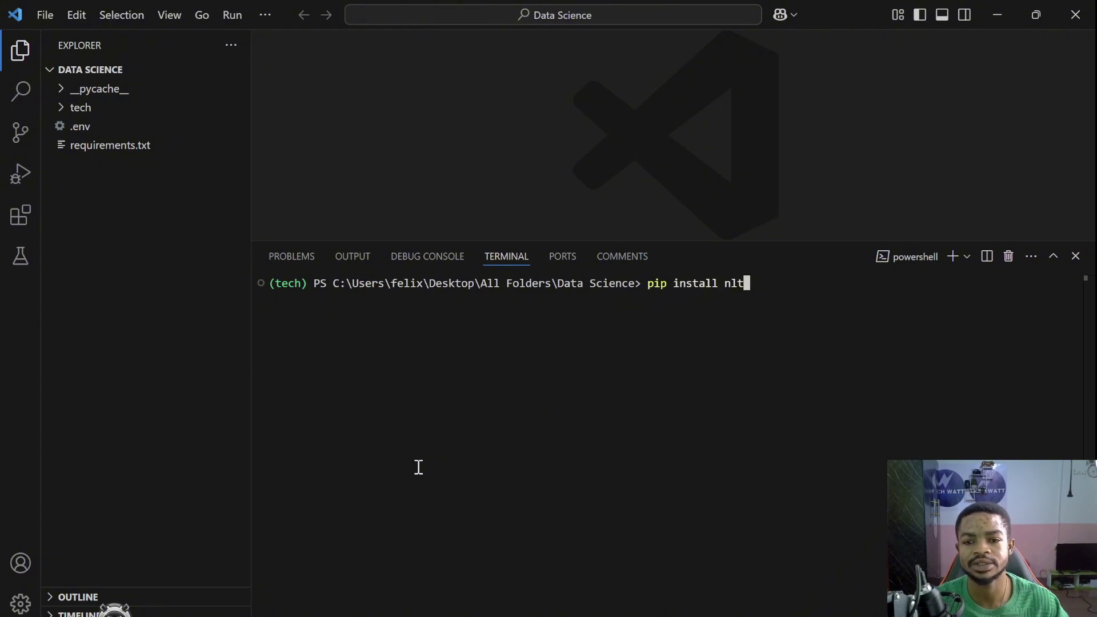
text(k)
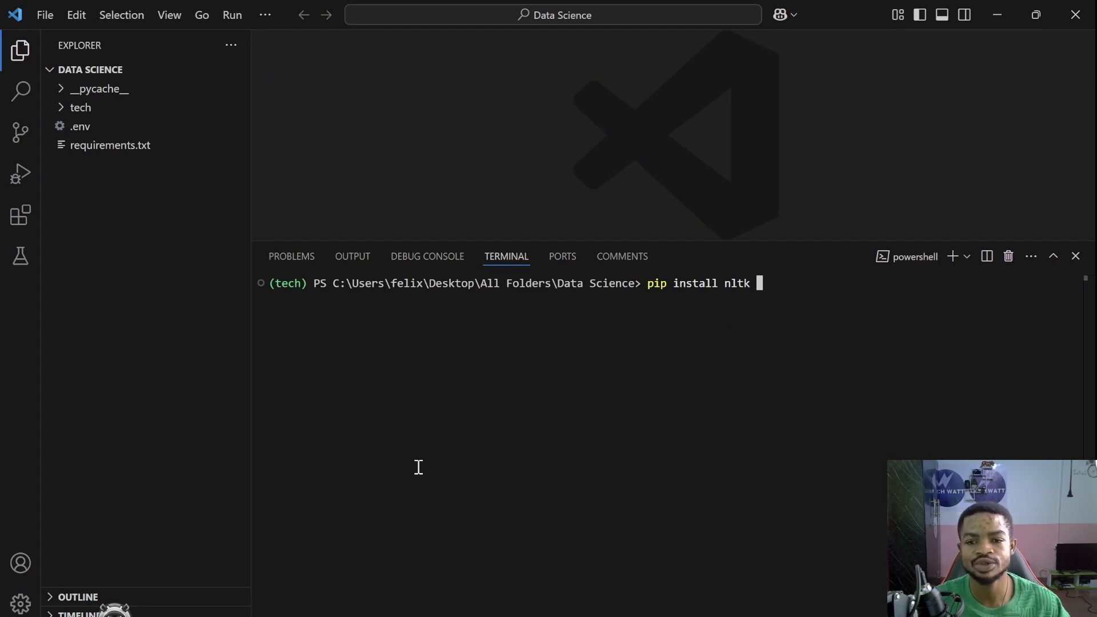
text(numpy)
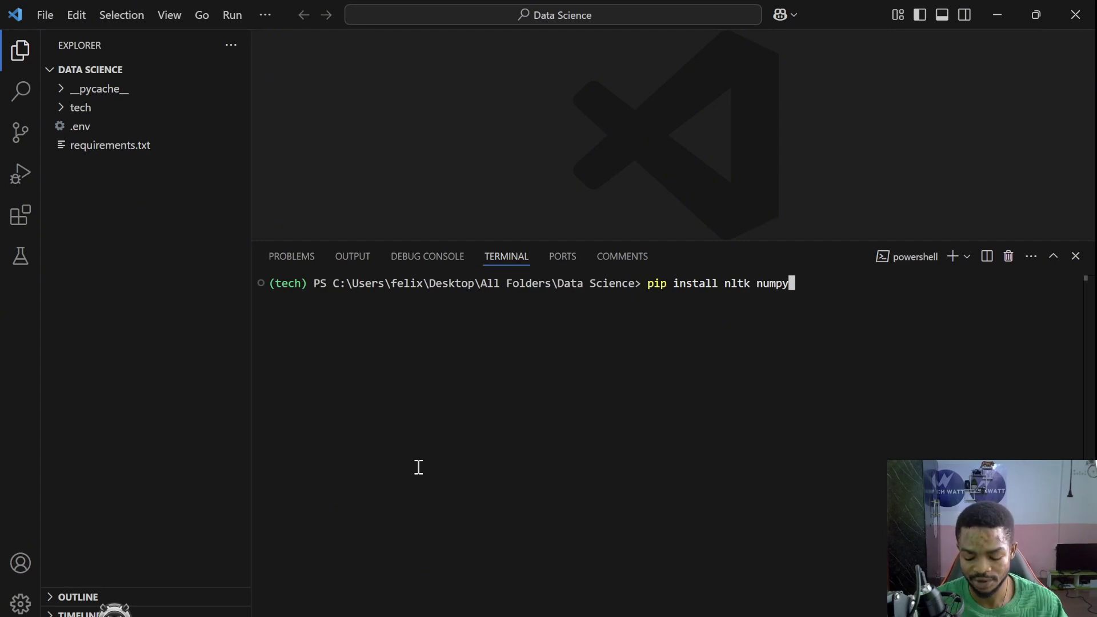
key(Return)
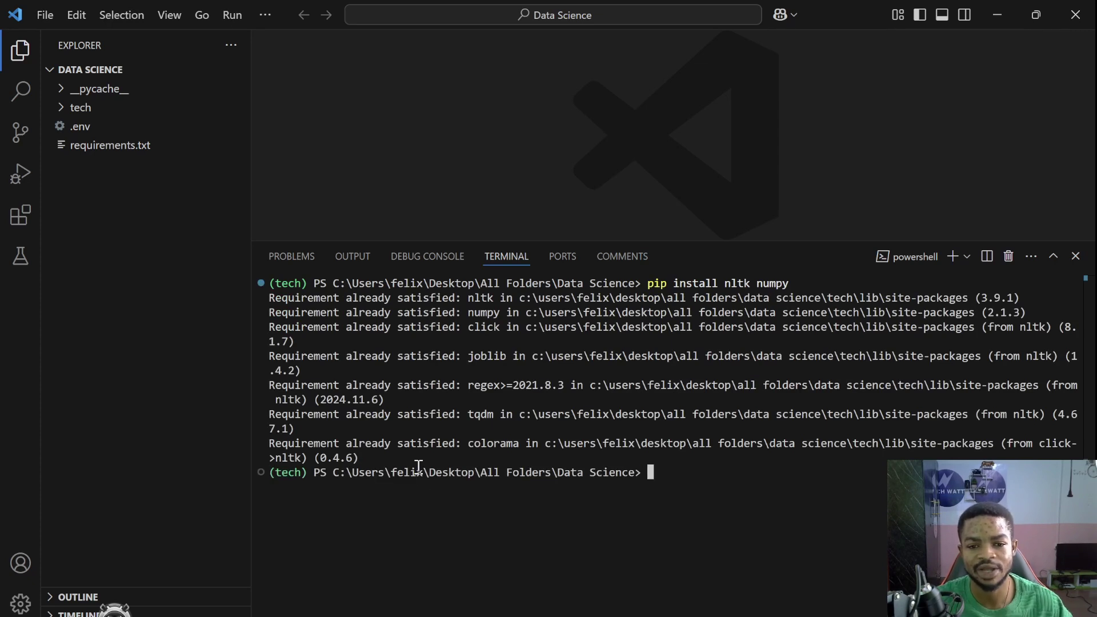
text(cls)
key(Return)
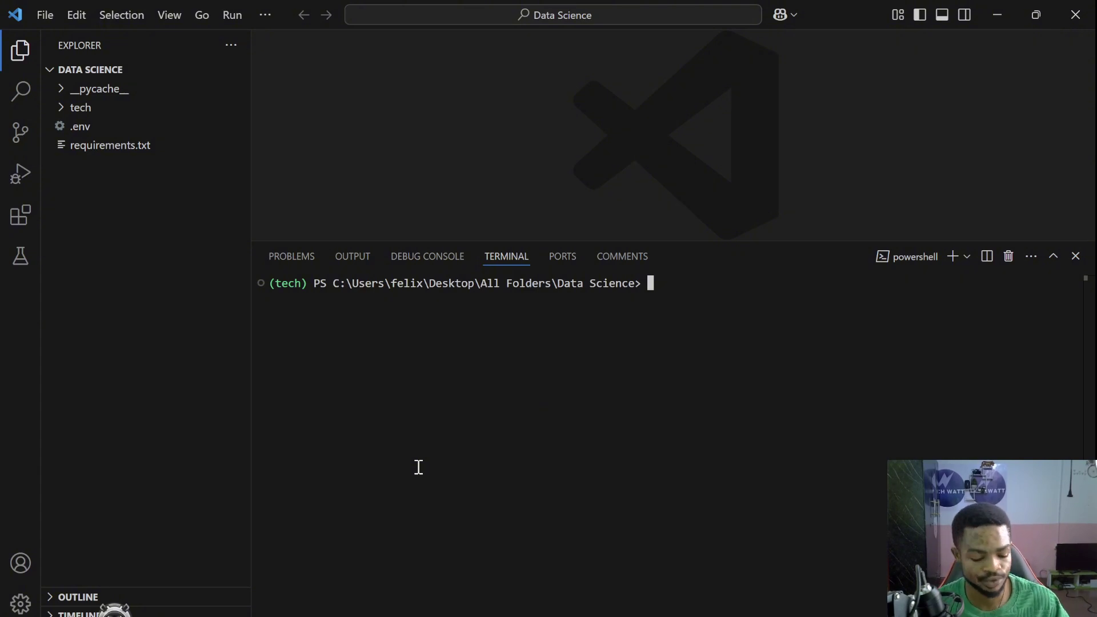
Step: Close the terminal and create a new file named main.py
key(ctrl+grave)
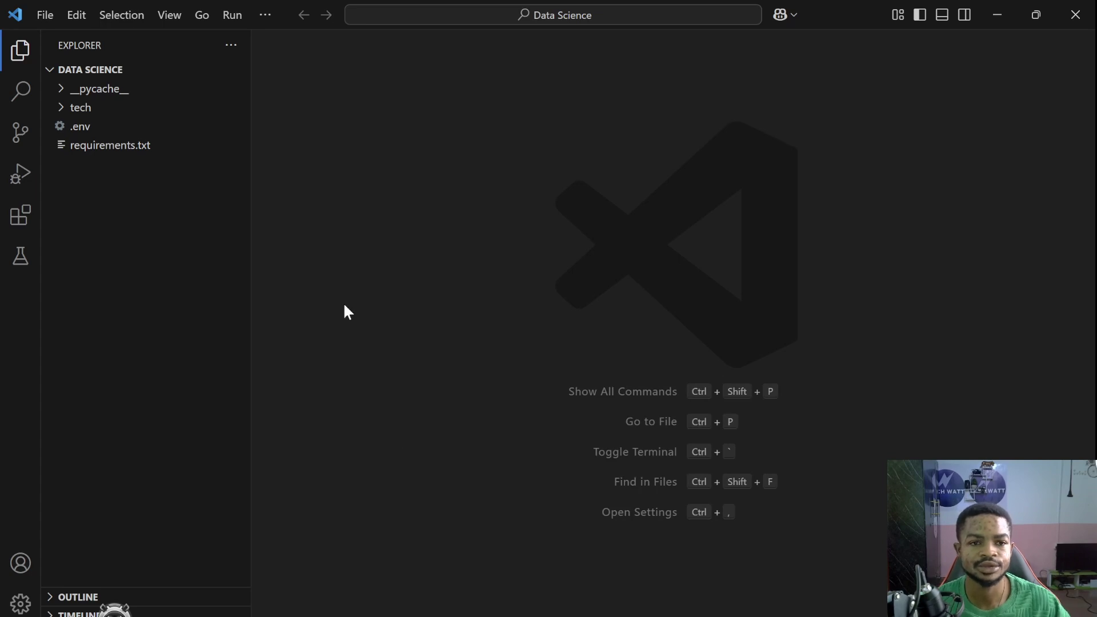
mouse_move(129, 70)
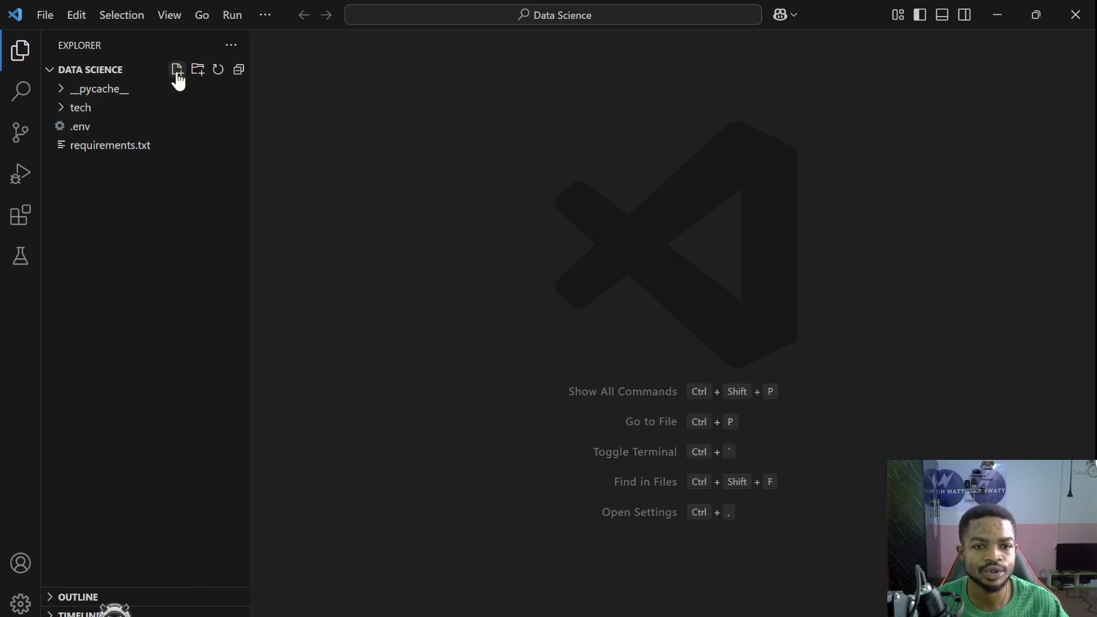
click(178, 71)
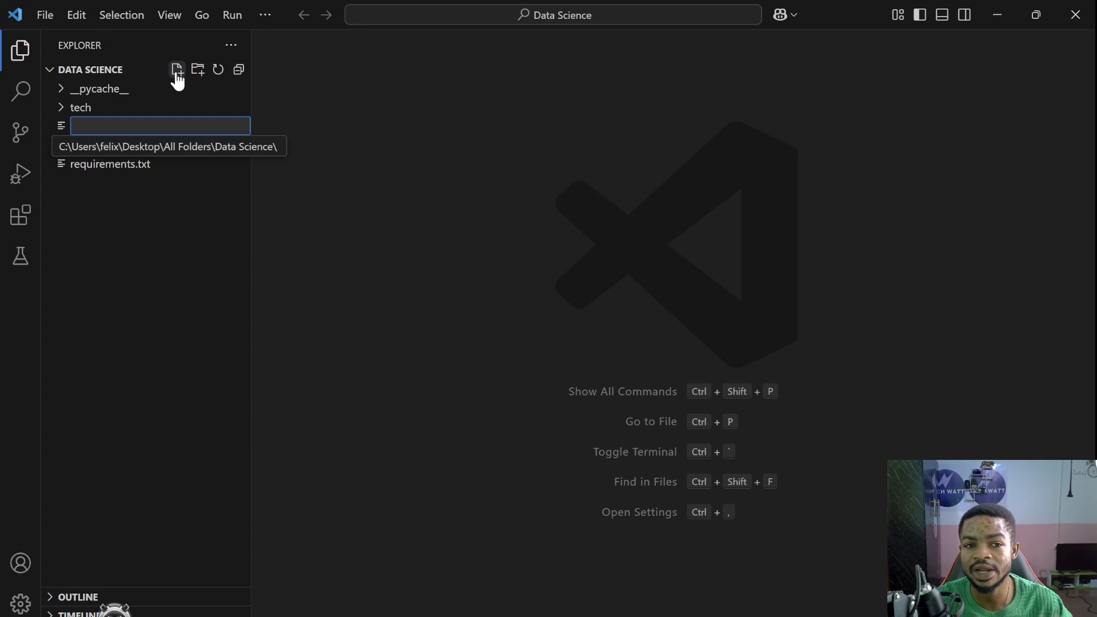
text(mai)
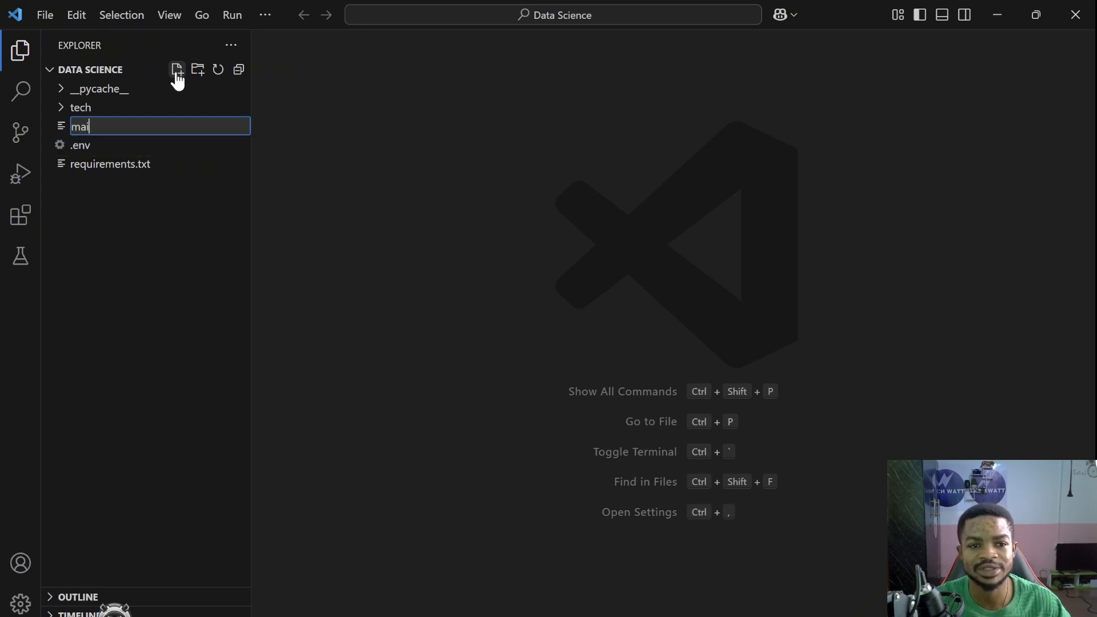
text(n.)
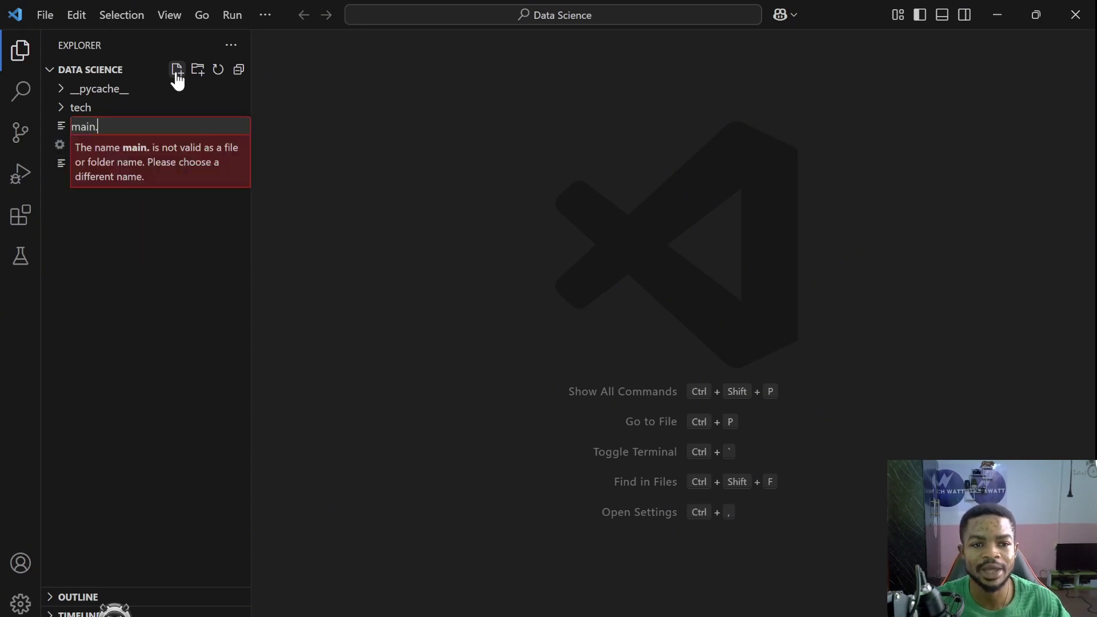
text(py)
key(Return)
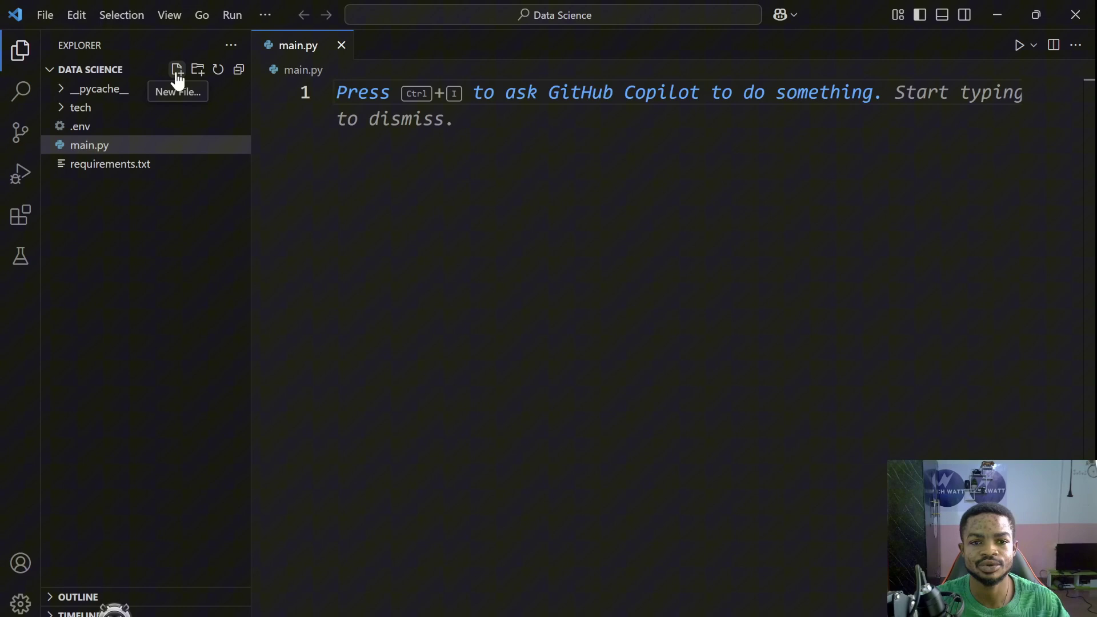
text(import )
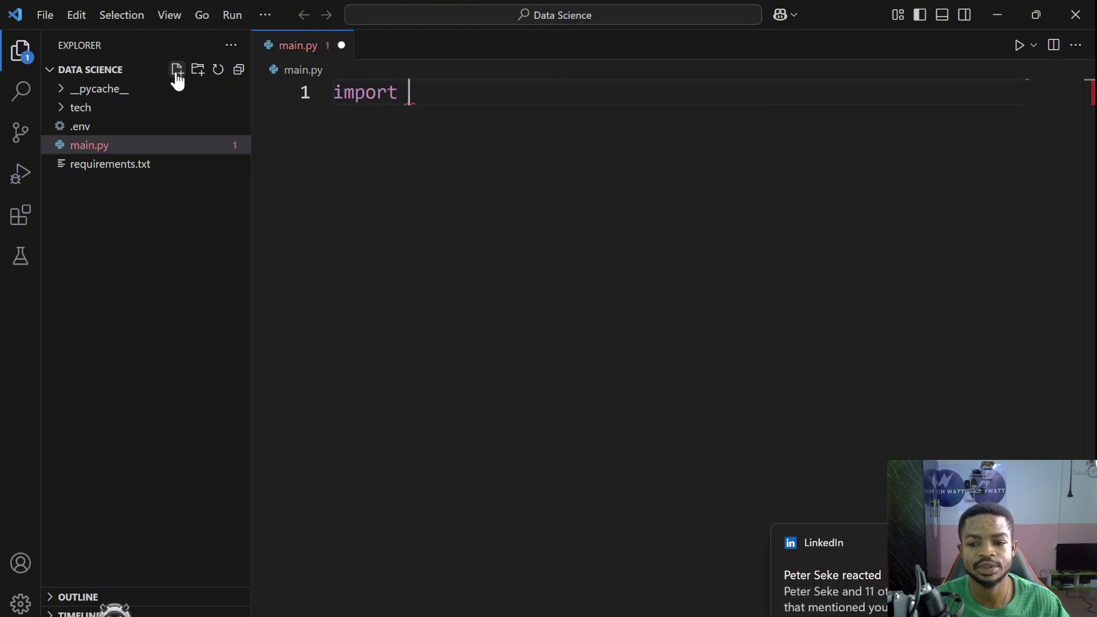
text(nltk)
Step: Import nltk, numpy as np, and SentimentIntensityAnalyzer from nltk.sentiment
key(Return)
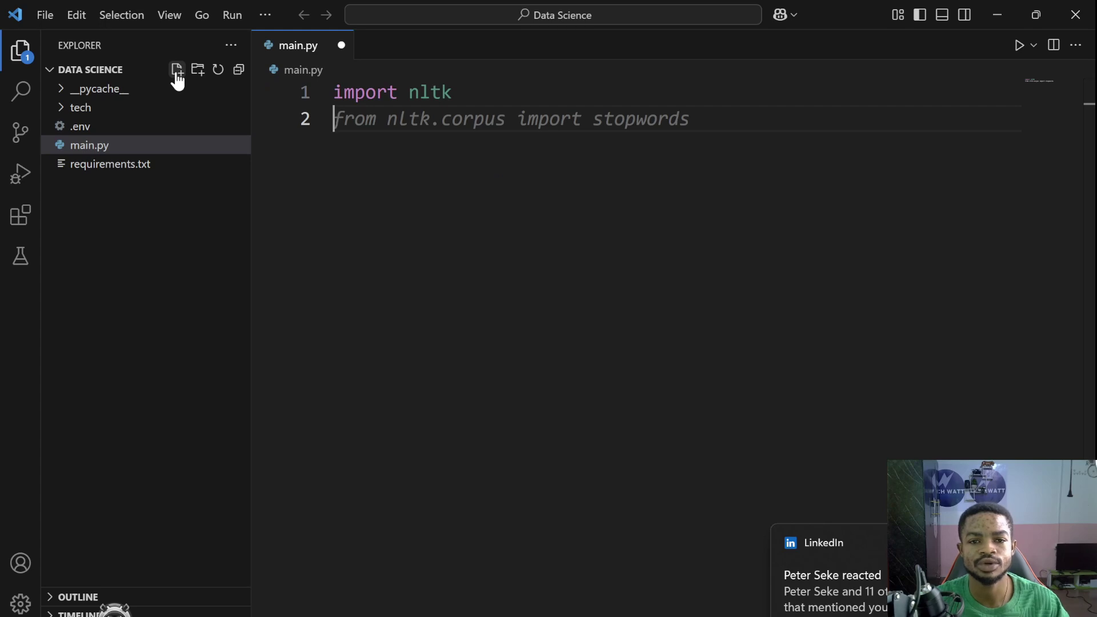
text(import)
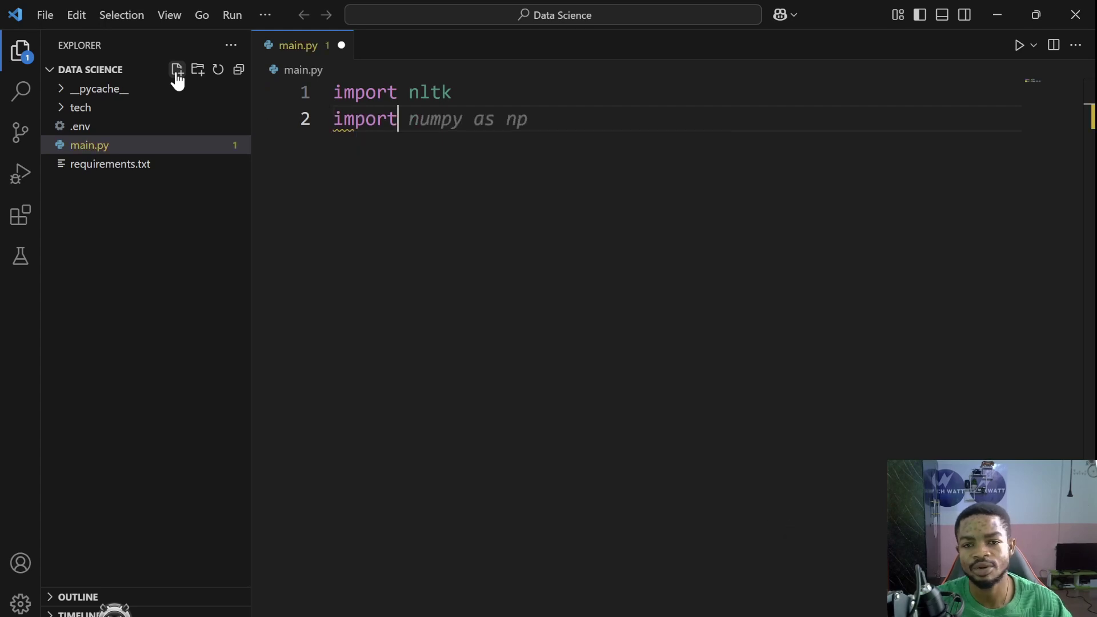
key(Tab)
key(Return)
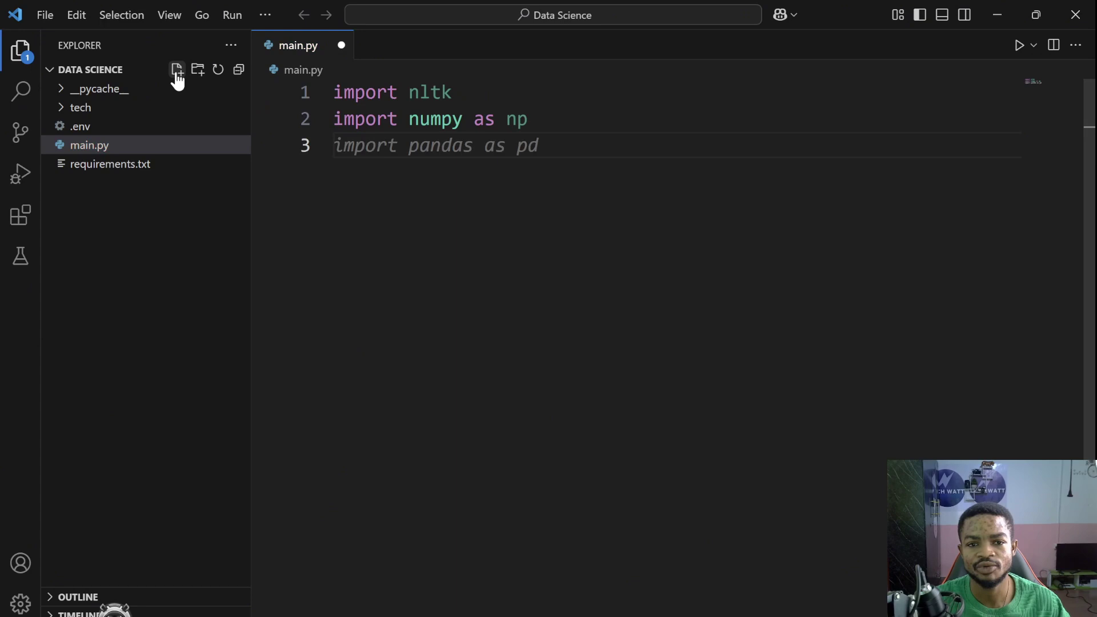
text(from n)
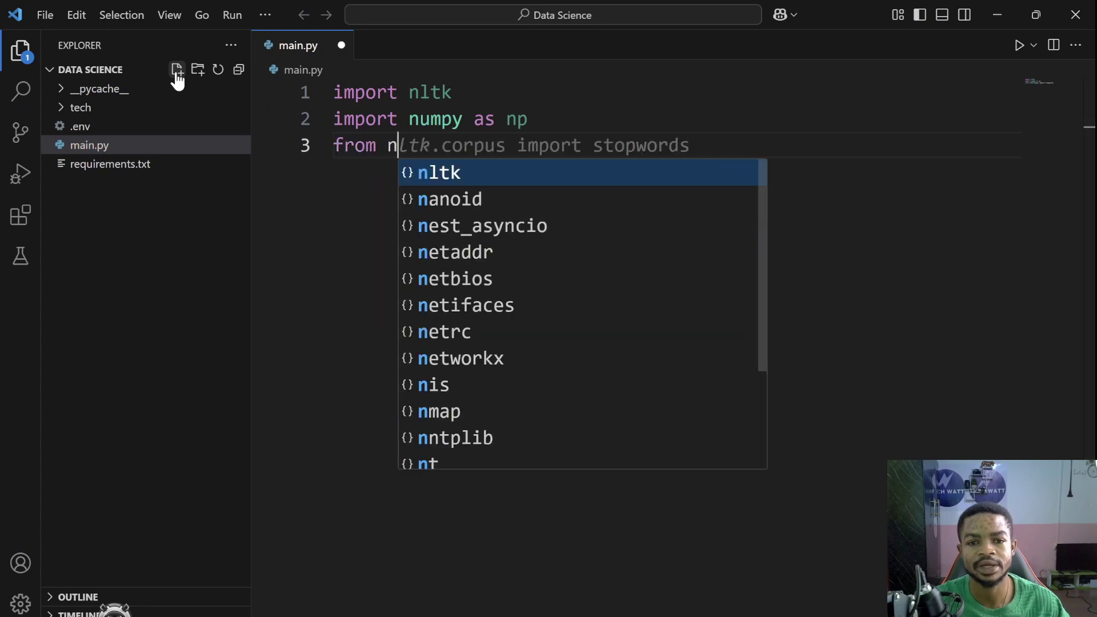
text(ltk.s)
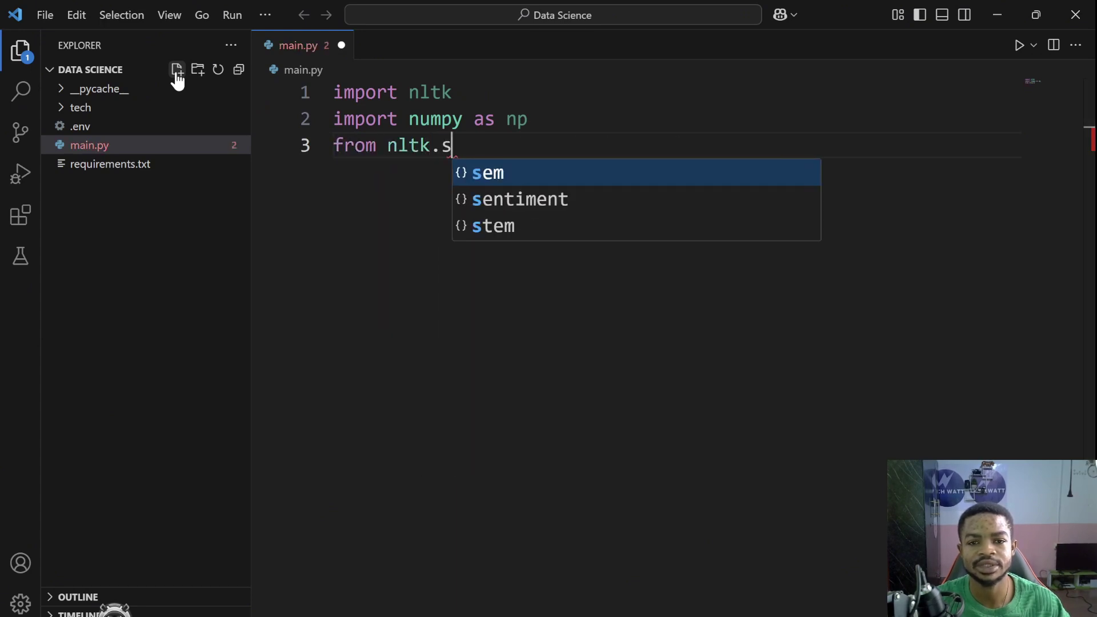
key(Down)
key(Tab)
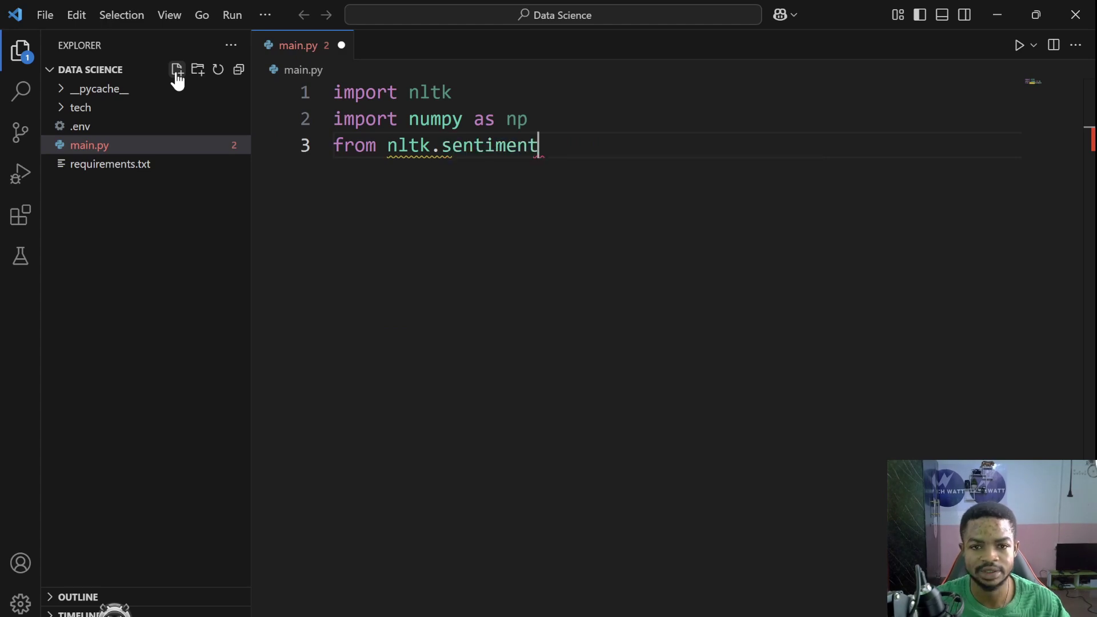
text( i)
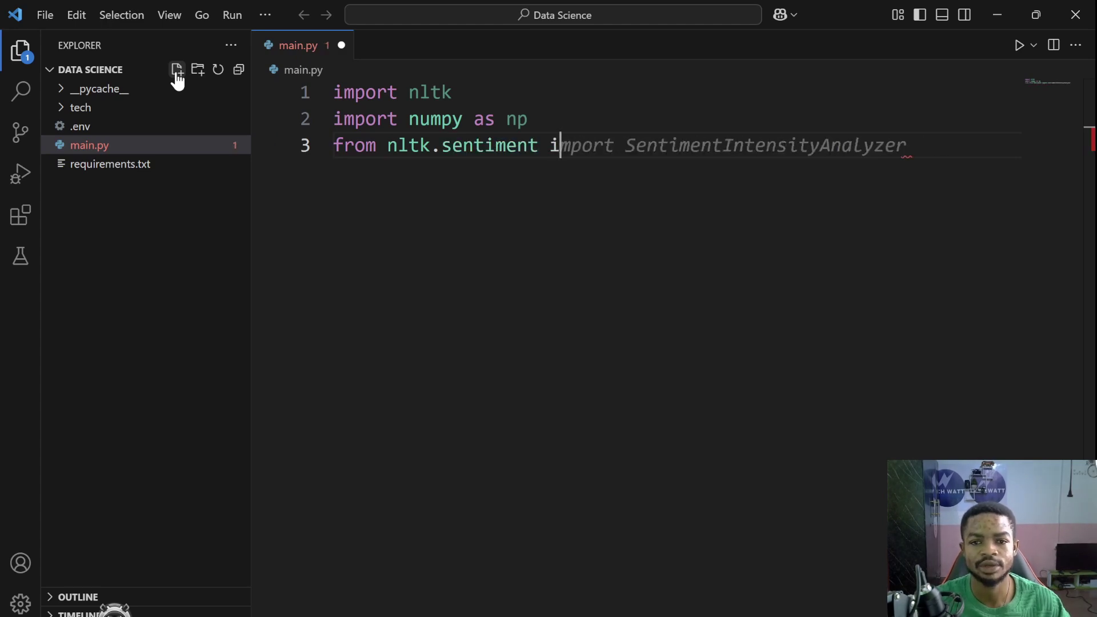
text(m)
key(Tab)
key(Tab)
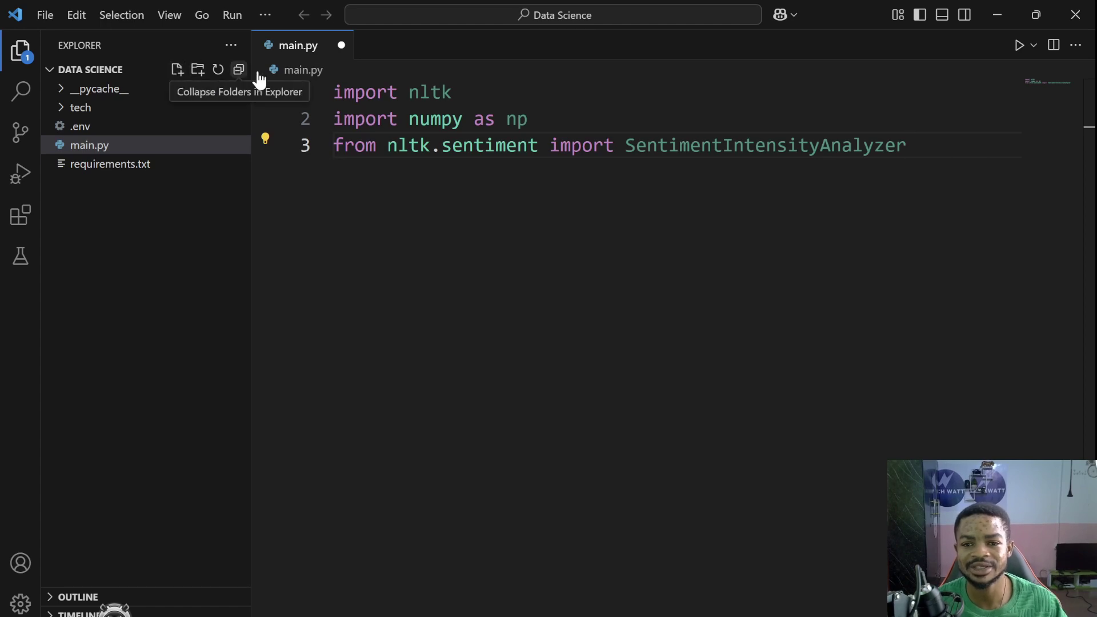
Step: Select the SentimentIntensityAnalyzer name on line 3, then add blank lines below the imports
click(615, 146)
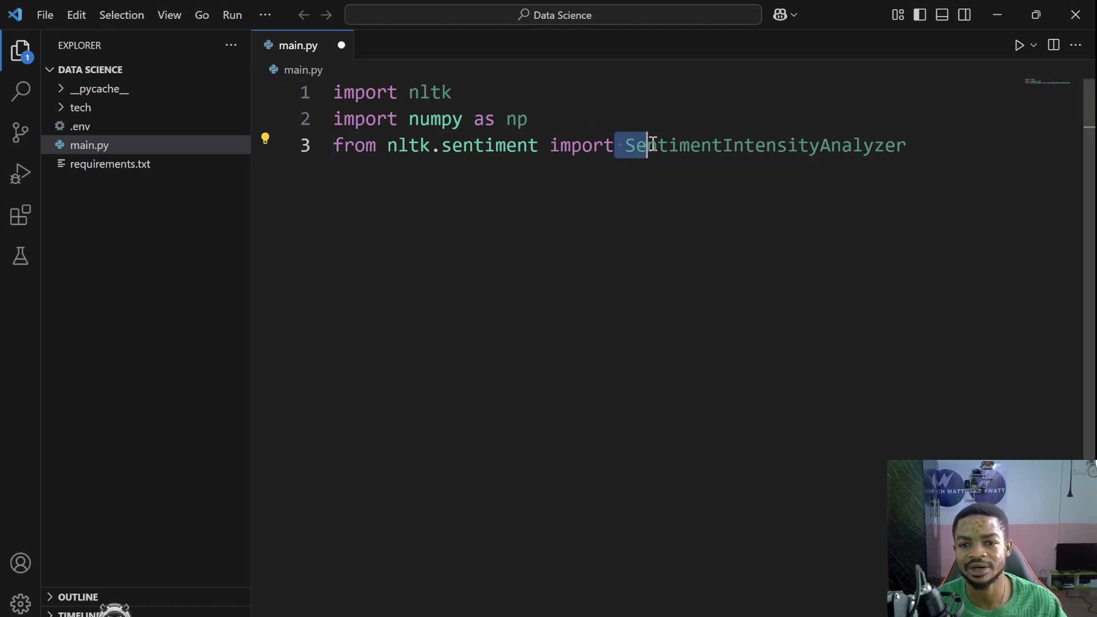
drag(620, 145, 917, 147)
click(918, 145)
double_click(917, 146)
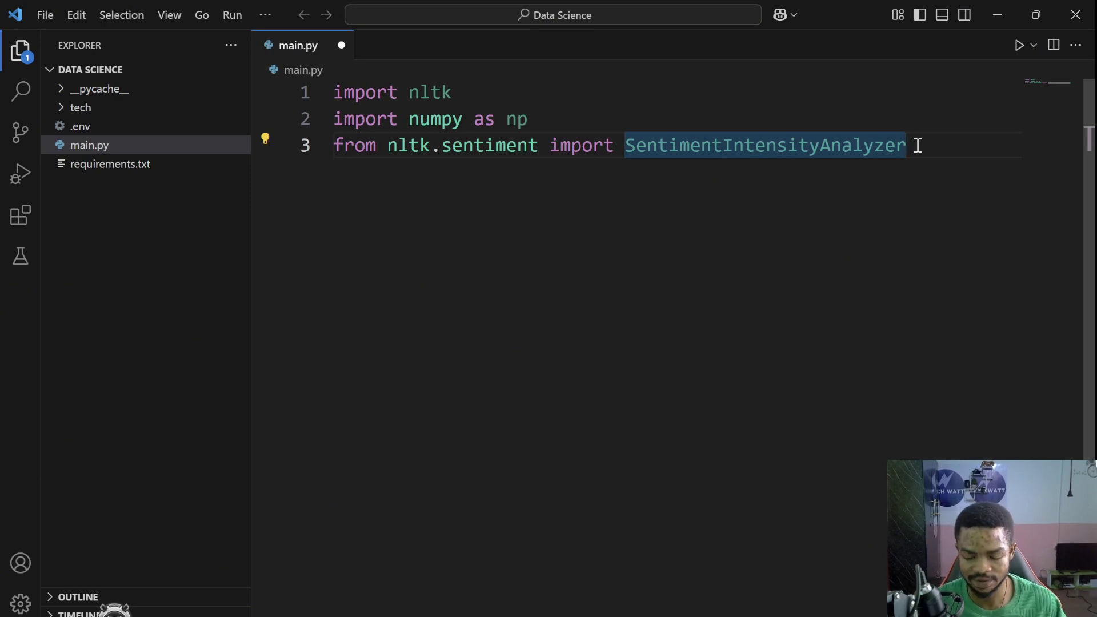
click(917, 146)
key(Return)
key(Return)
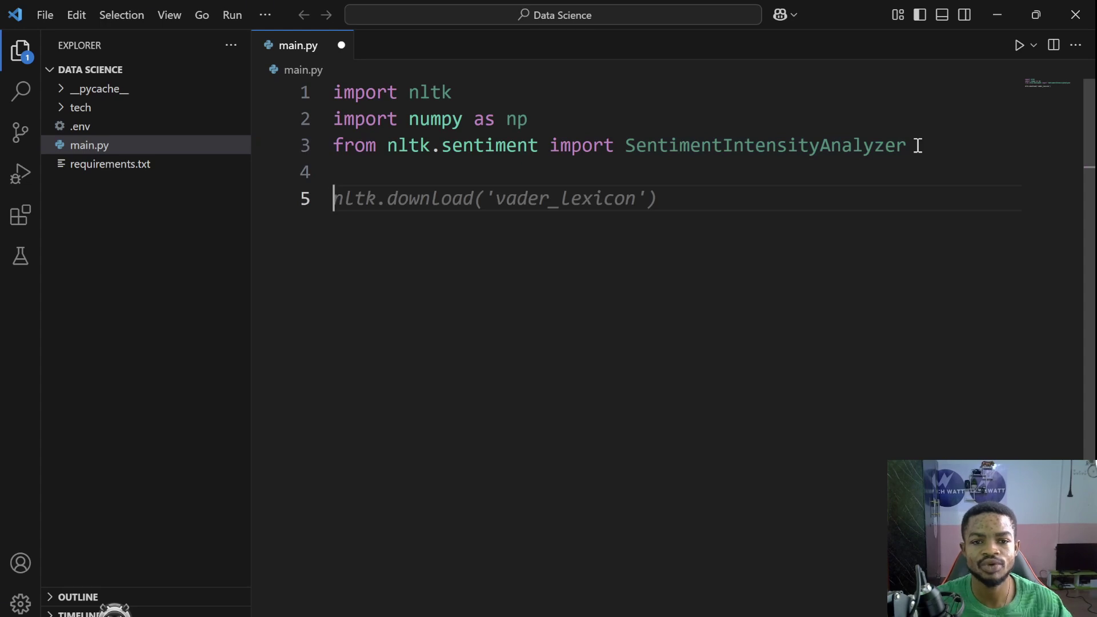
Step: Add the vader_lexicon download line and the suggested sentiment_analysis function
key(Tab)
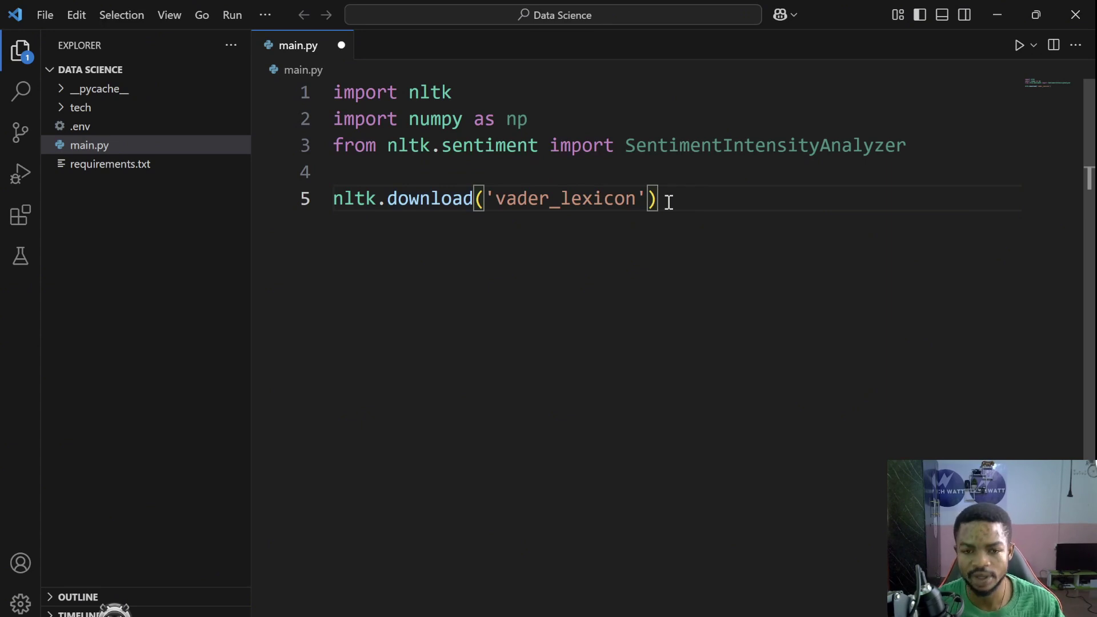
key(Return)
key(Return)
text(def )
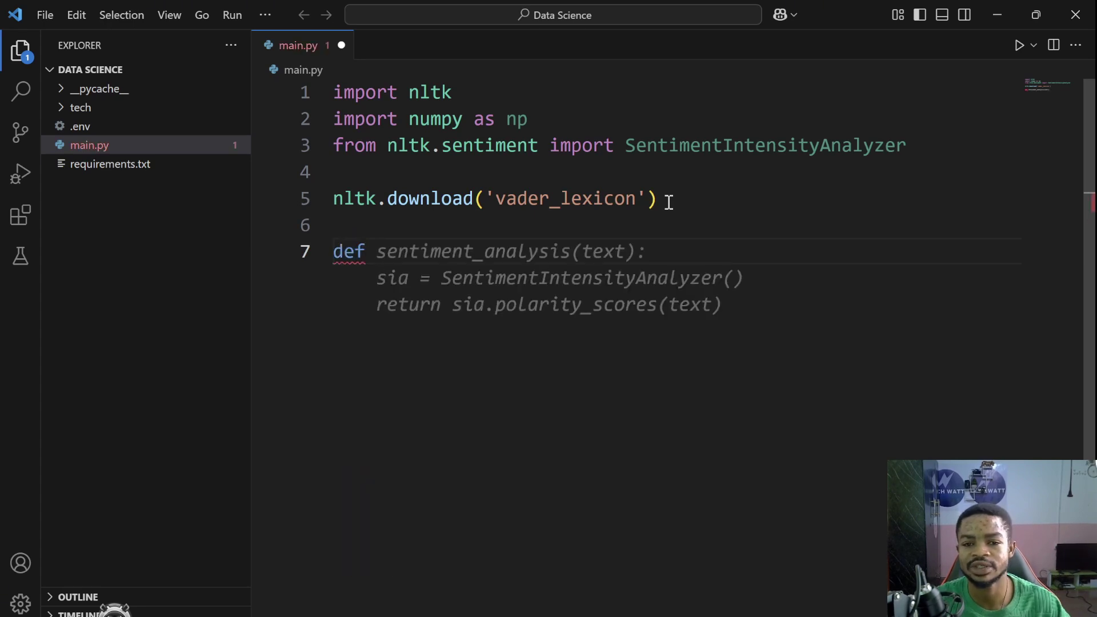
text(se)
key(Tab)
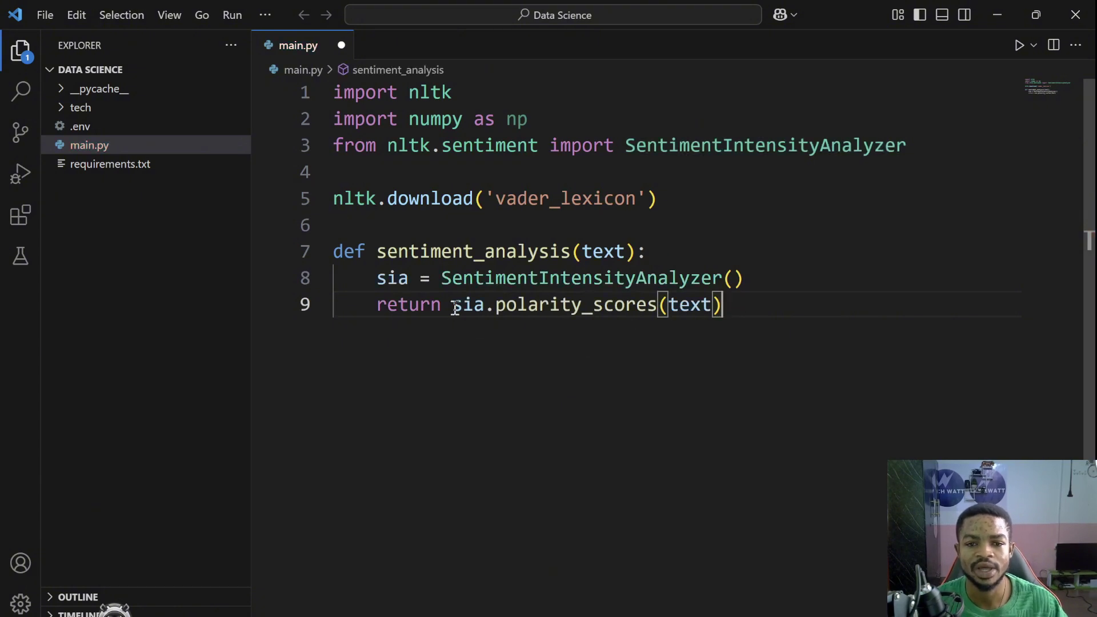
Step: Review sentiment_analysis's text parameter, sia variable and return statement, ending after the function
click(619, 251)
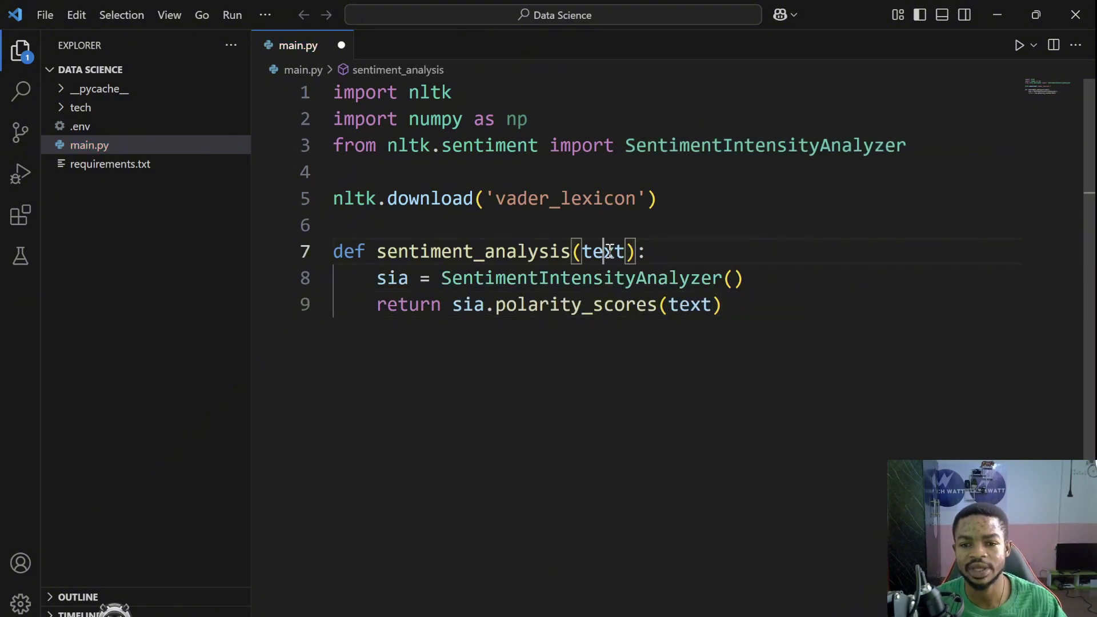
click(647, 251)
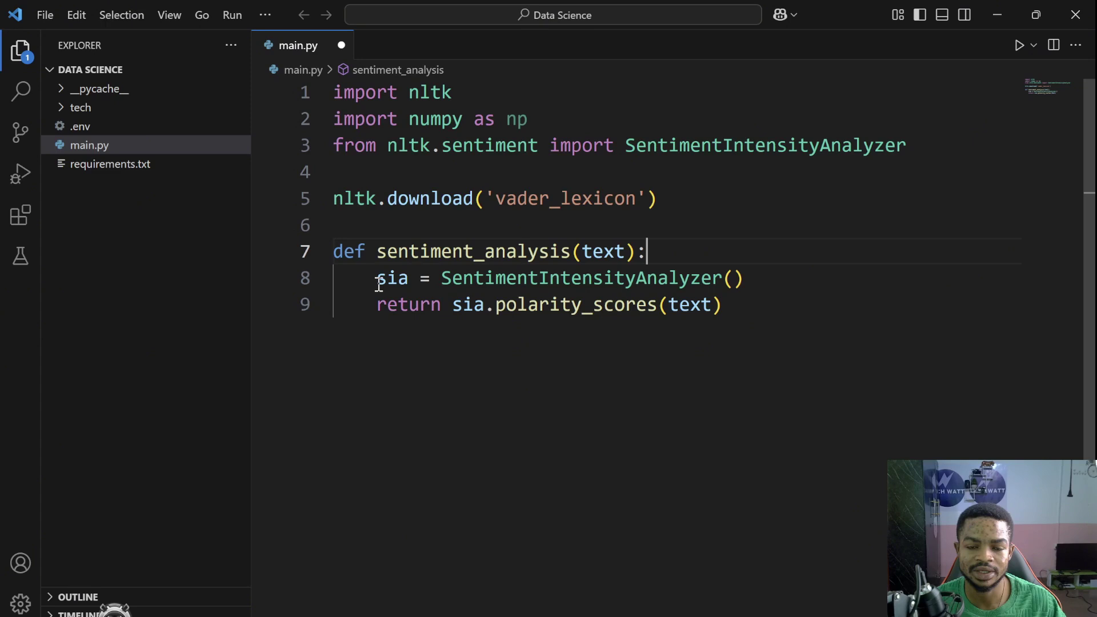
drag(376, 282, 403, 287)
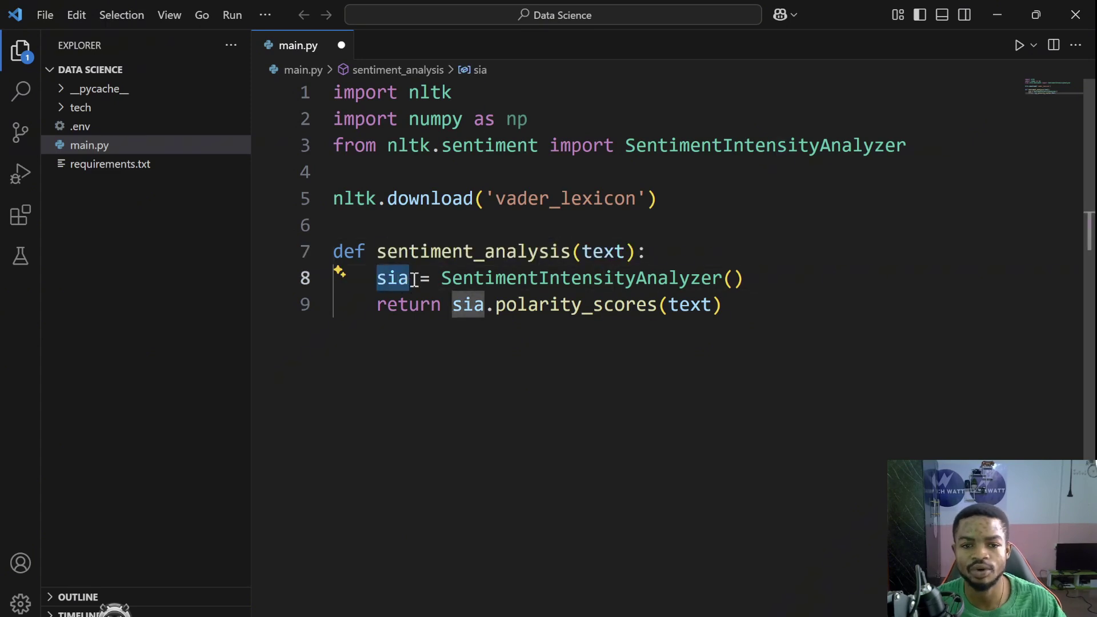
click(420, 278)
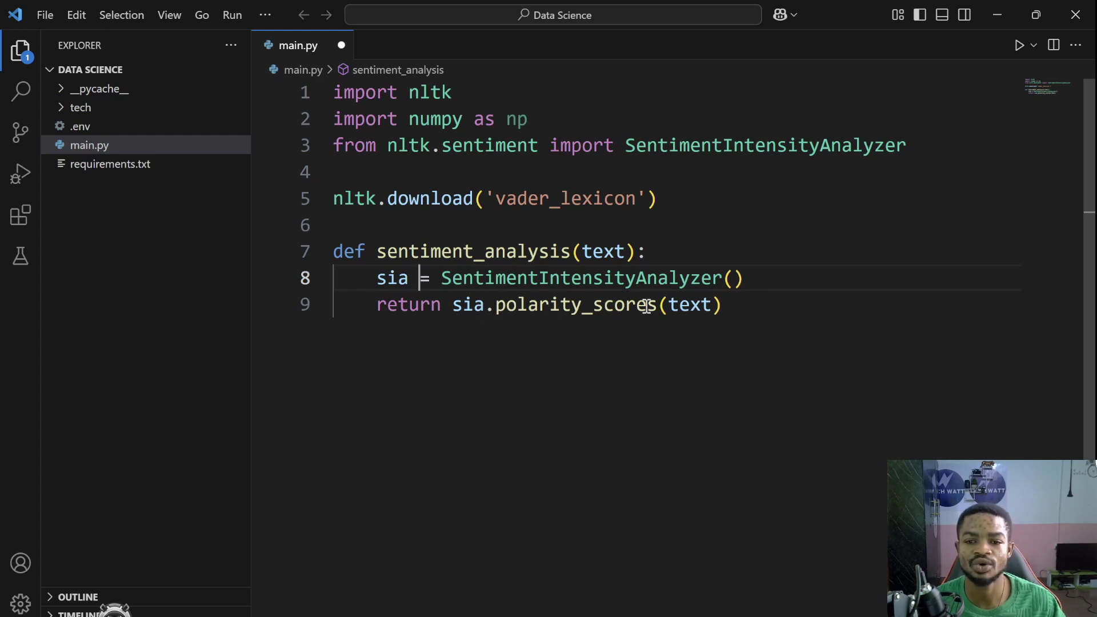
click(671, 305)
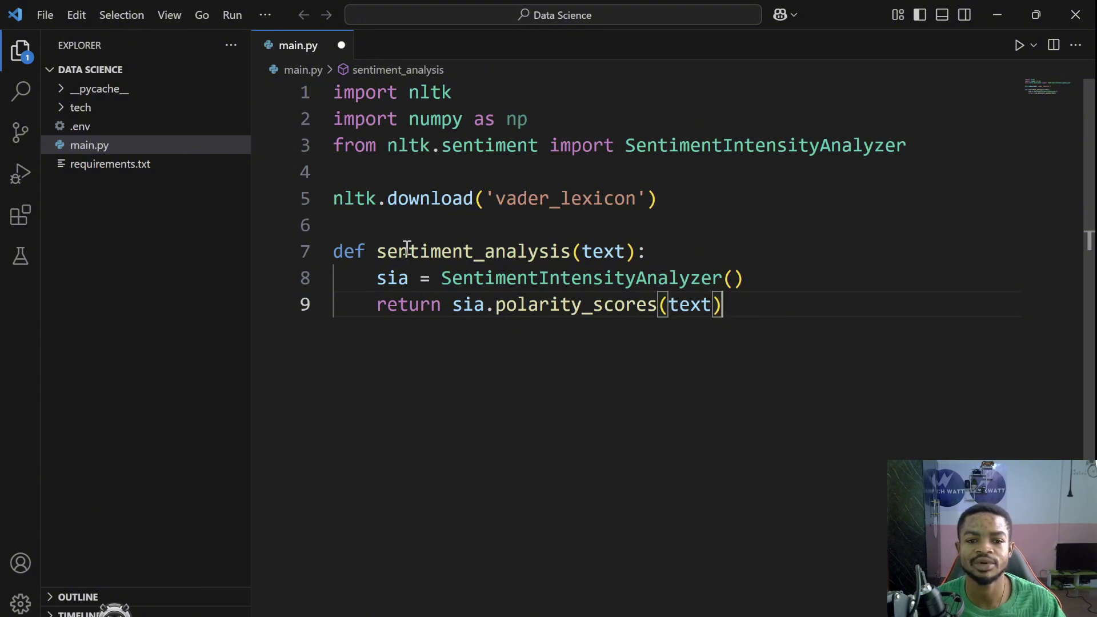
click(554, 227)
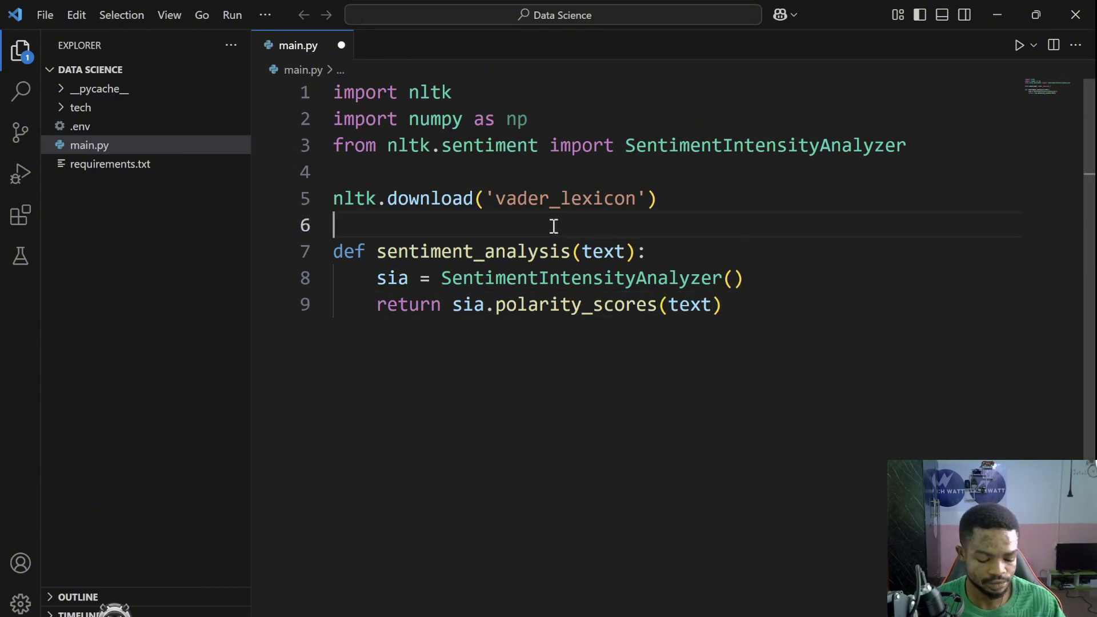
click(785, 303)
Step: Add result = sentiment_analysis("I love this product!") below the function
key(Return)
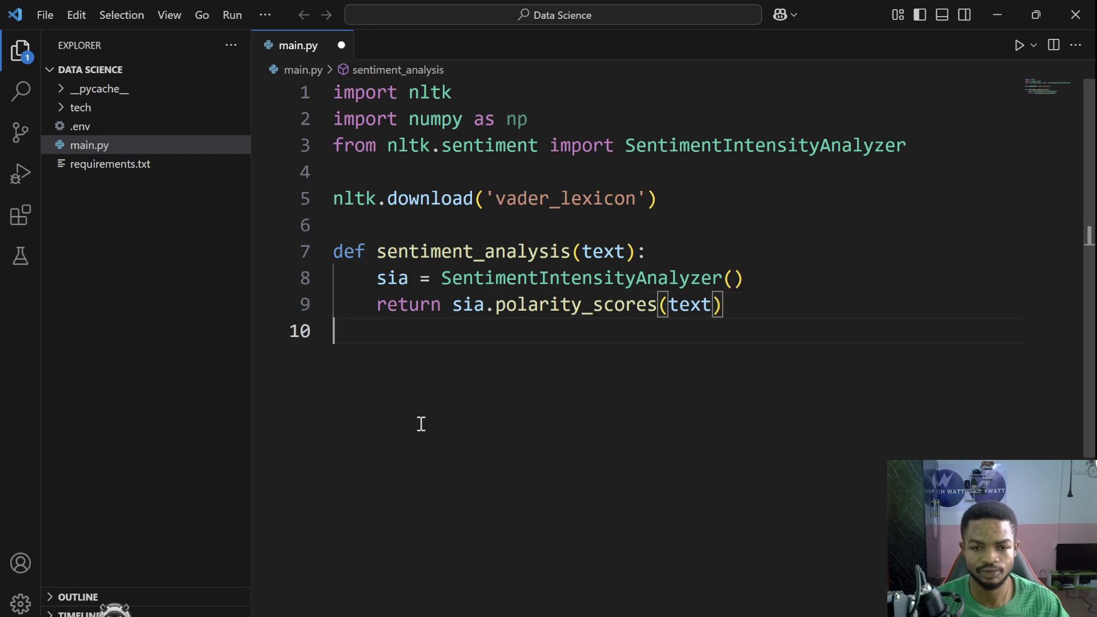
key(Return)
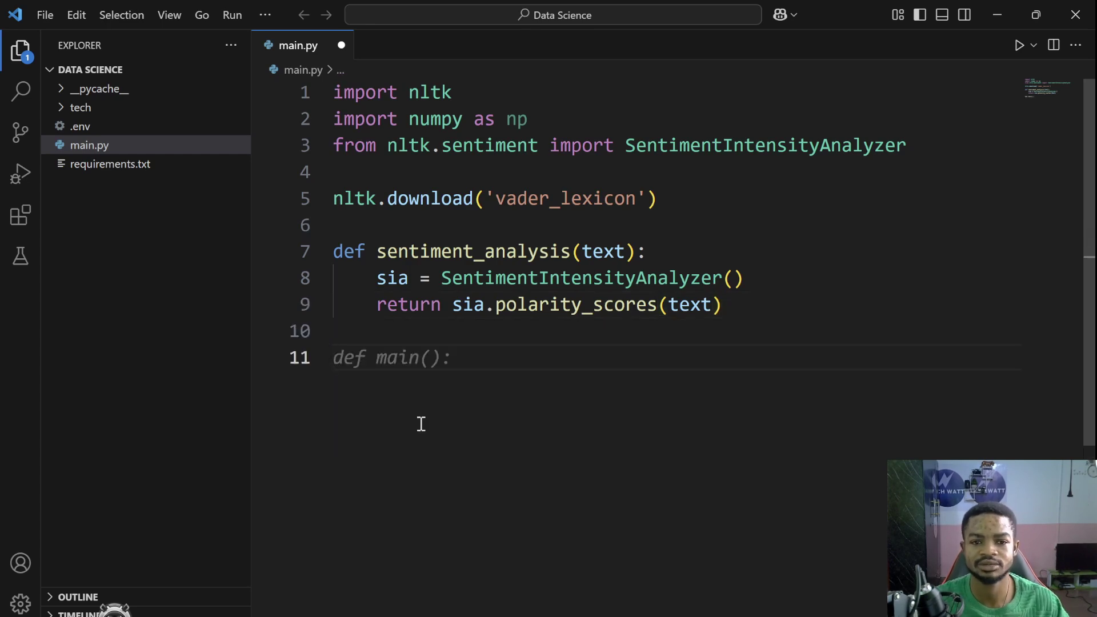
text(res)
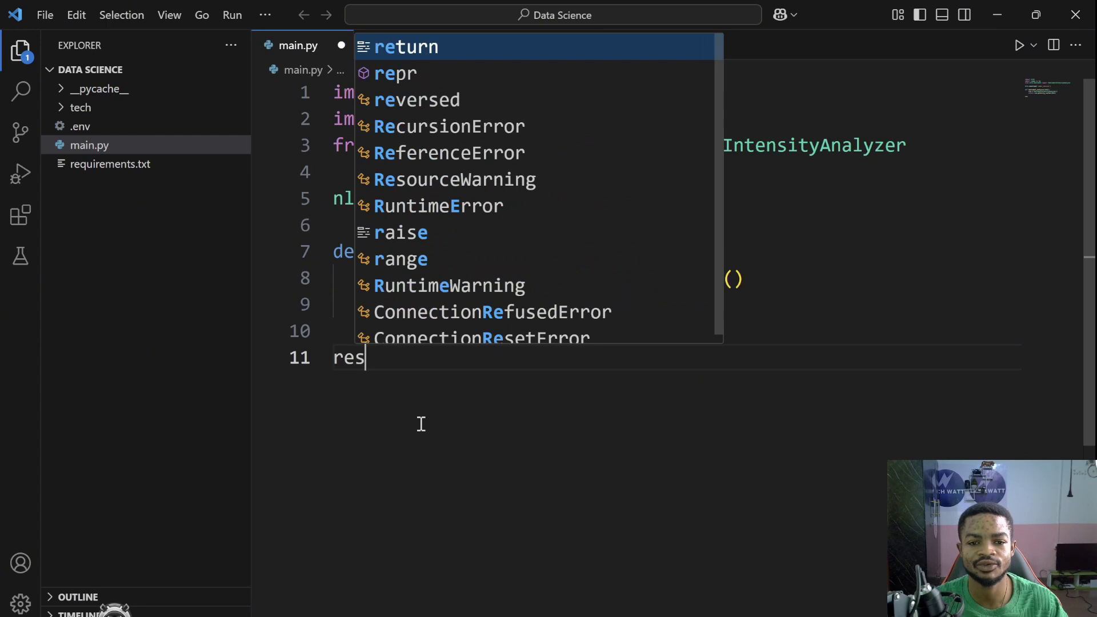
text(ult)
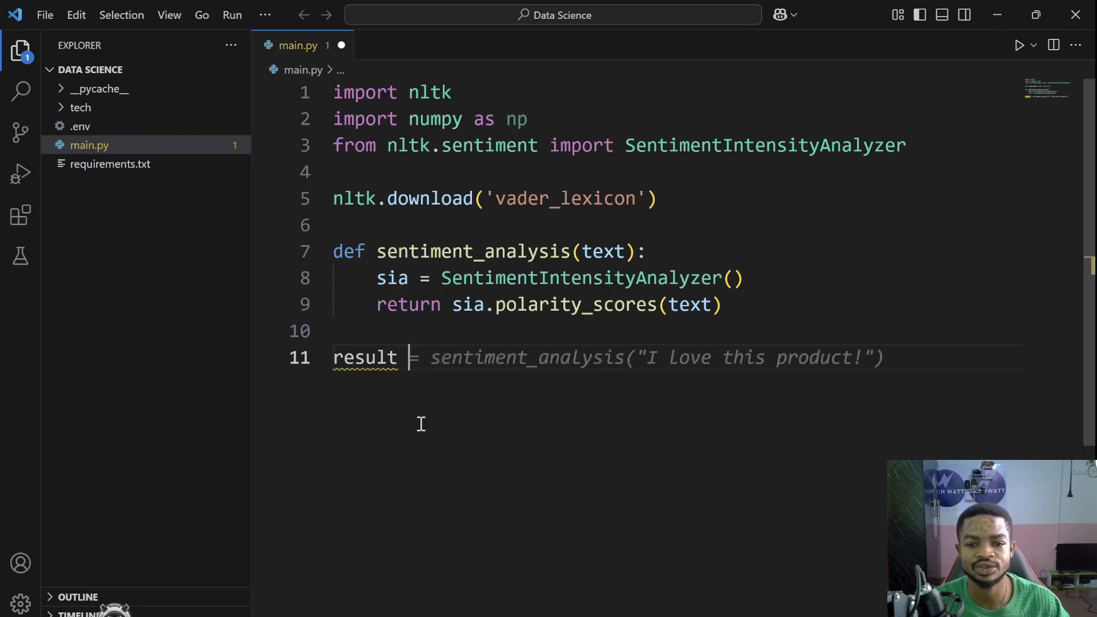
key(Tab)
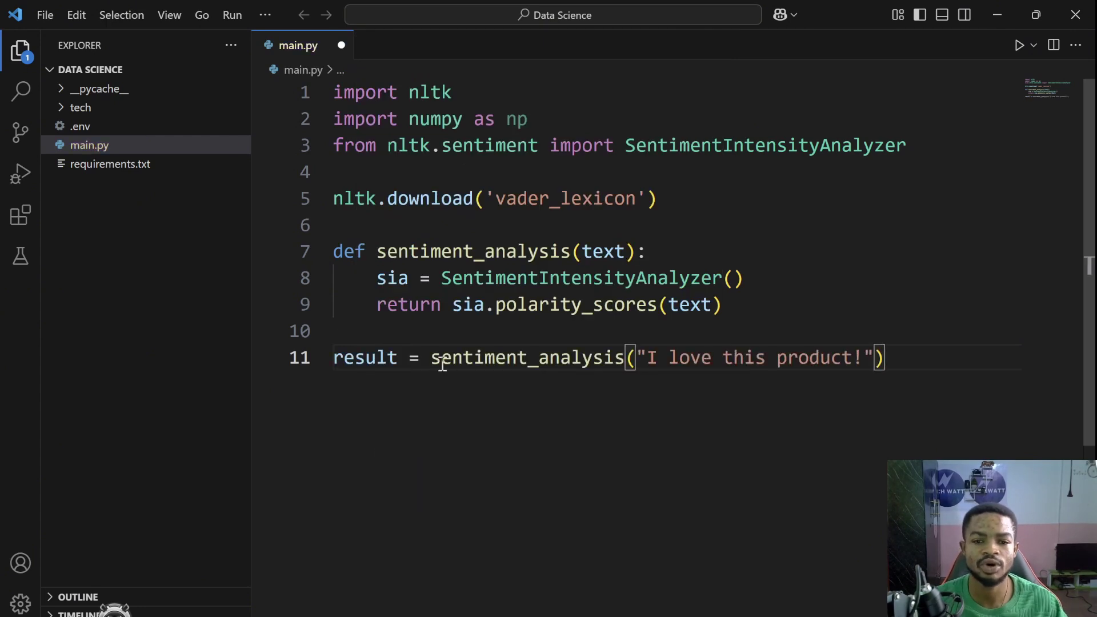
click(439, 361)
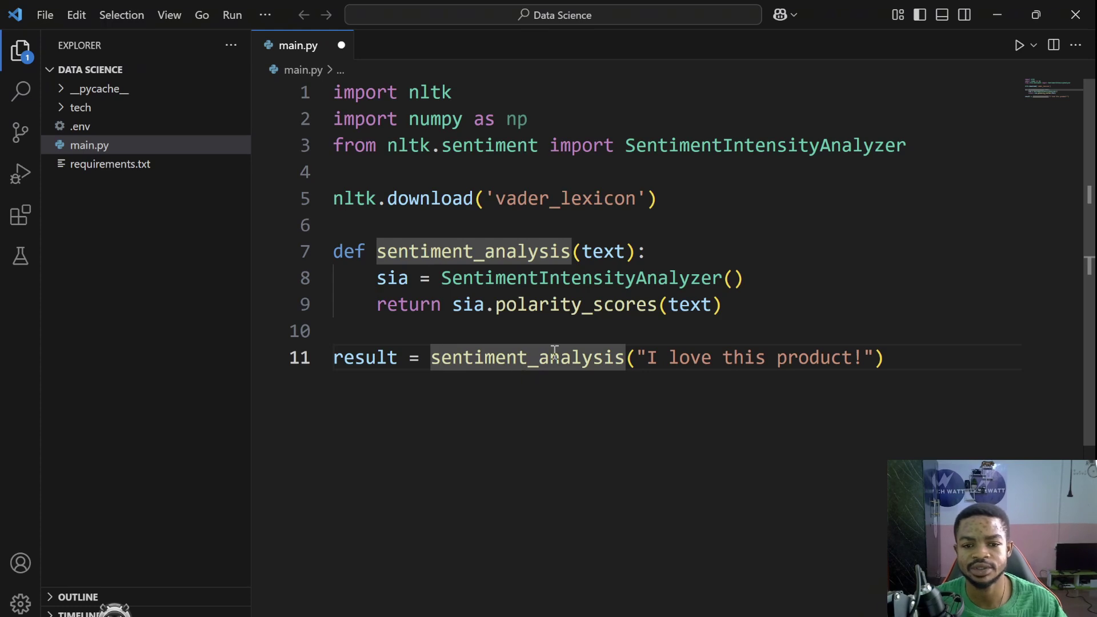
click(677, 358)
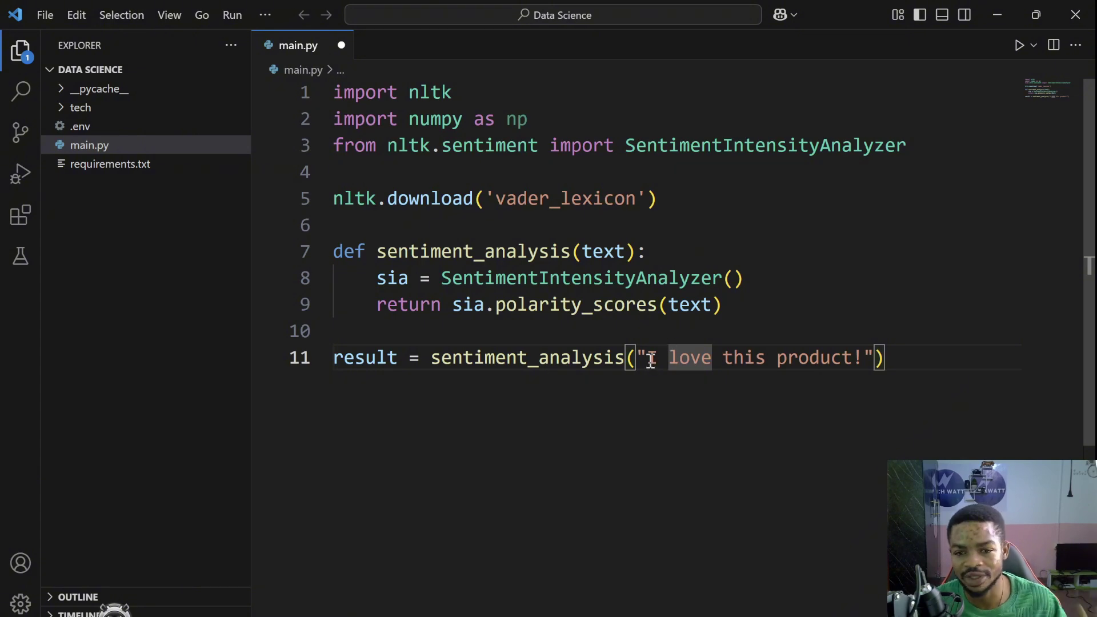
click(929, 358)
Step: Add print(result) on line 12 and save main.py
key(Return)
text(pr)
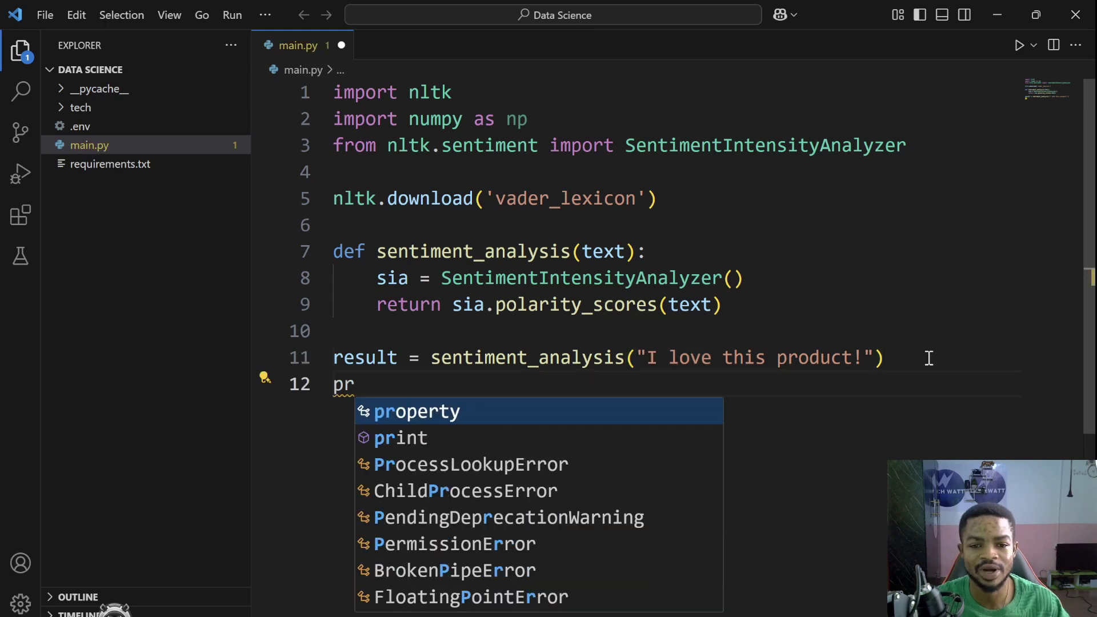
text(int)
key(Escape)
key(Tab)
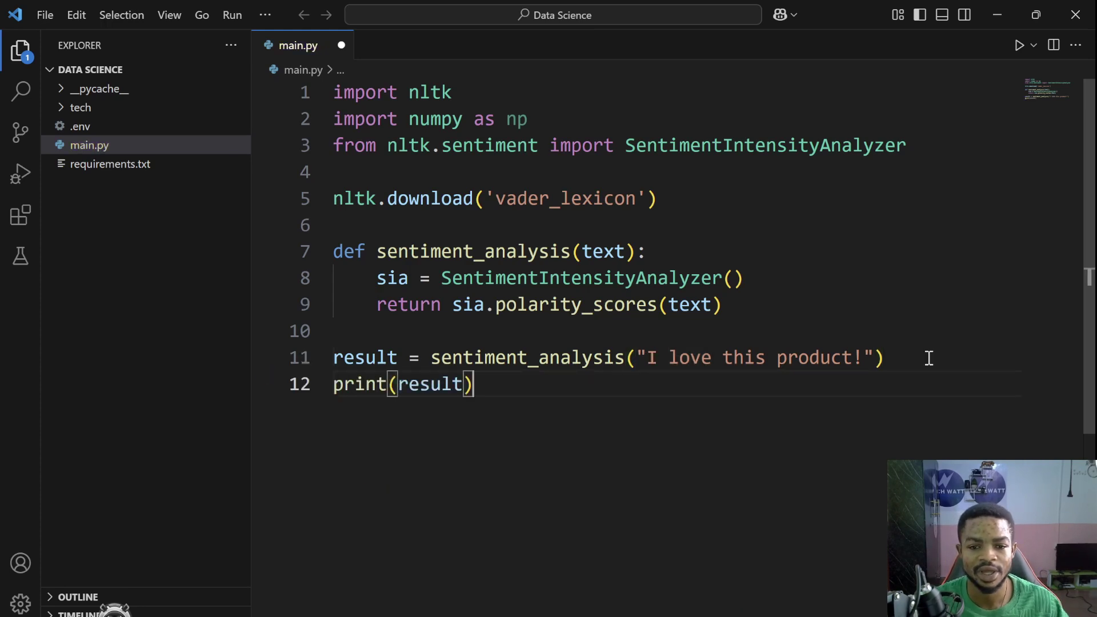
key(ctrl+s)
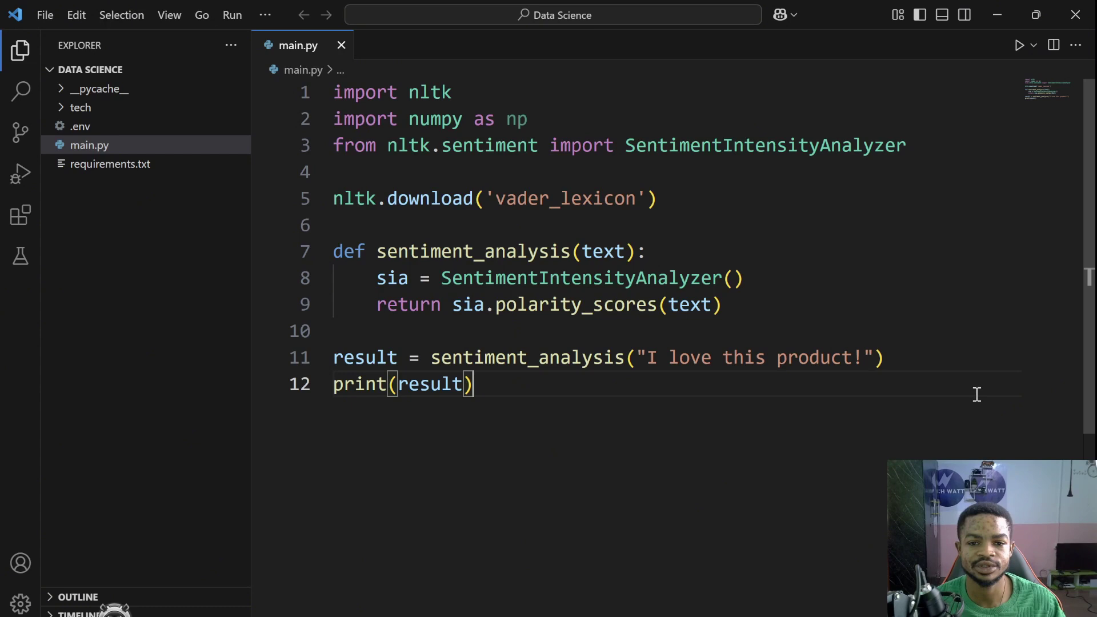
Step: Run main.py and inspect the scores: neg 0.0, neu 0.308, pos 0.692, compound 0.6696
click(1019, 46)
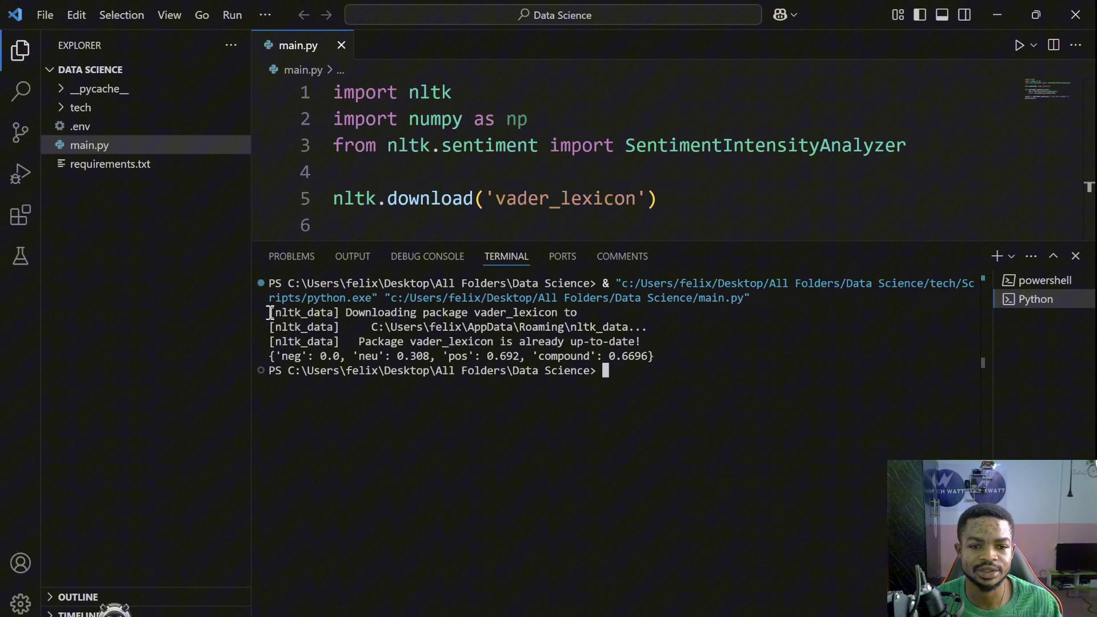
drag(269, 312, 657, 341)
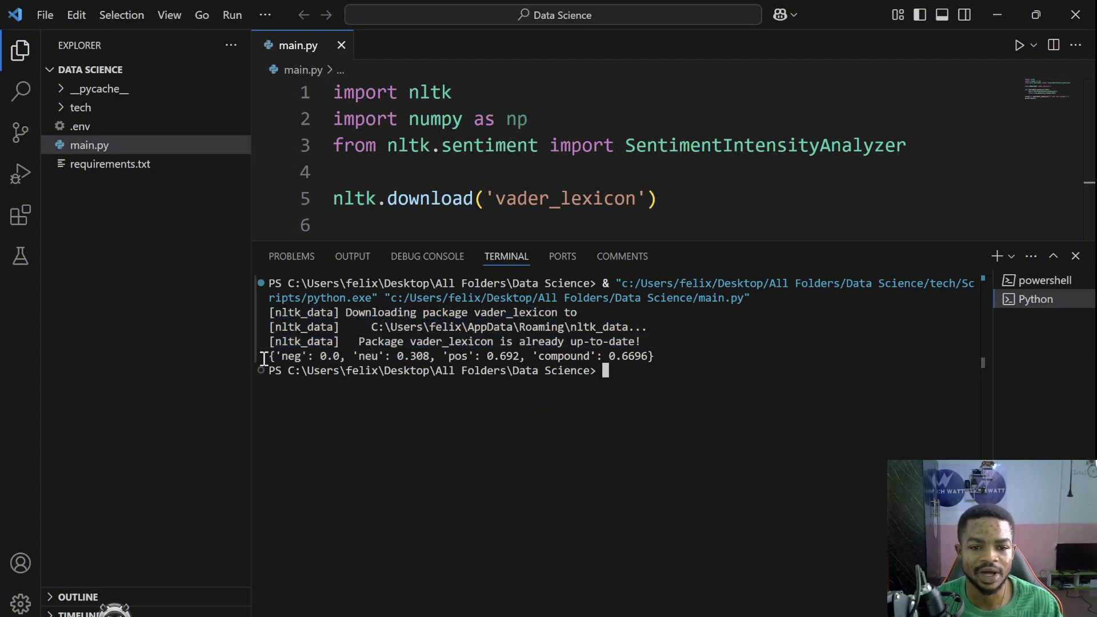
drag(262, 358, 676, 368)
click(696, 367)
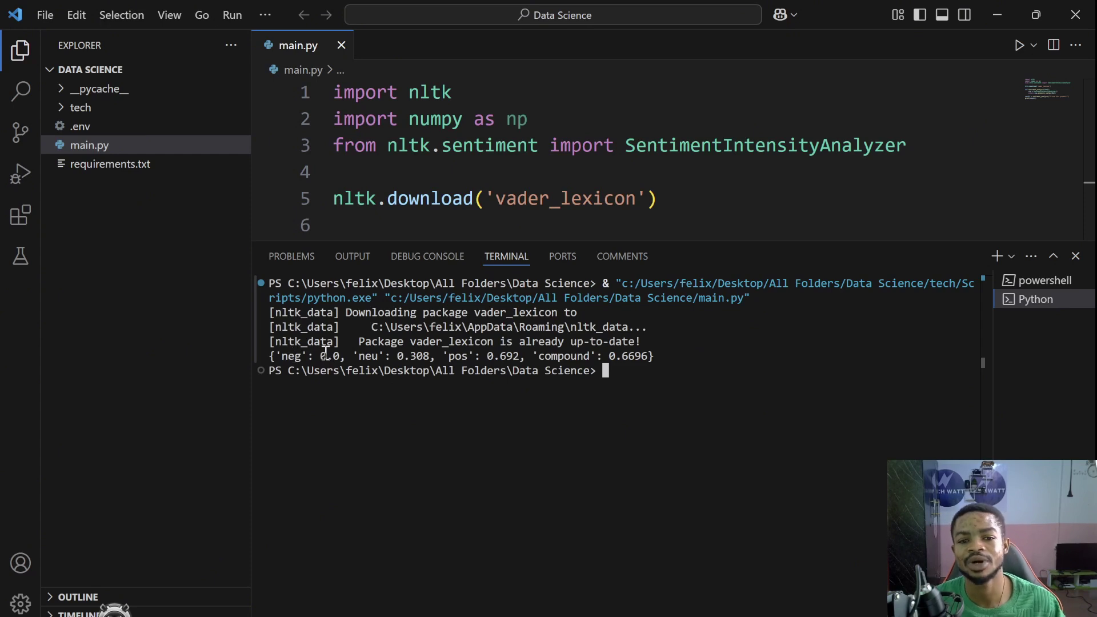
scroll(488, 191, down, 2)
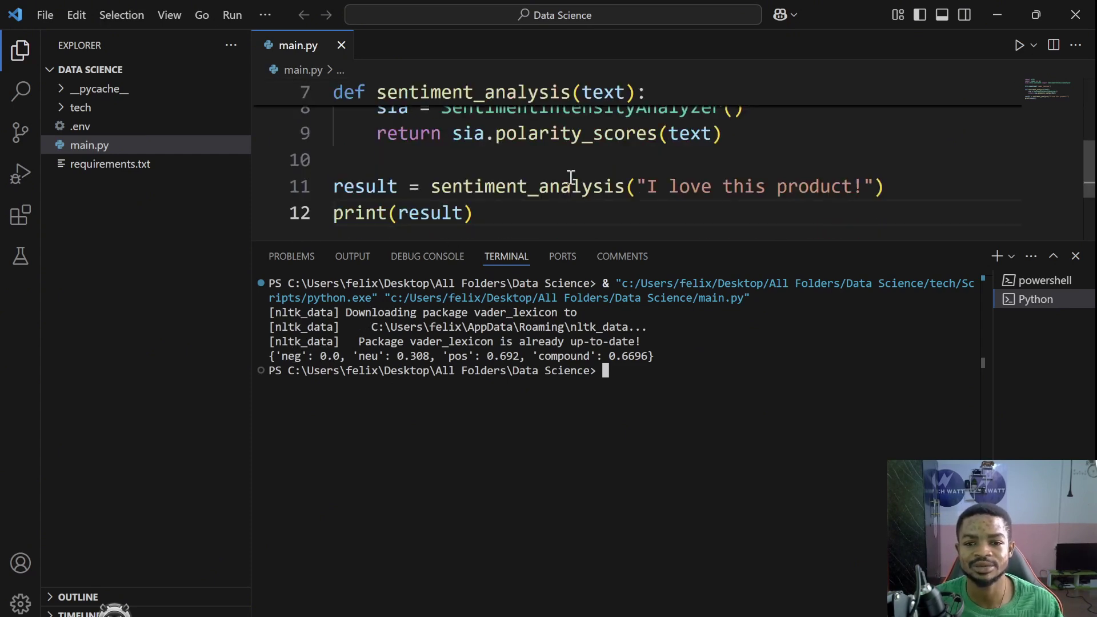
drag(614, 243, 615, 299)
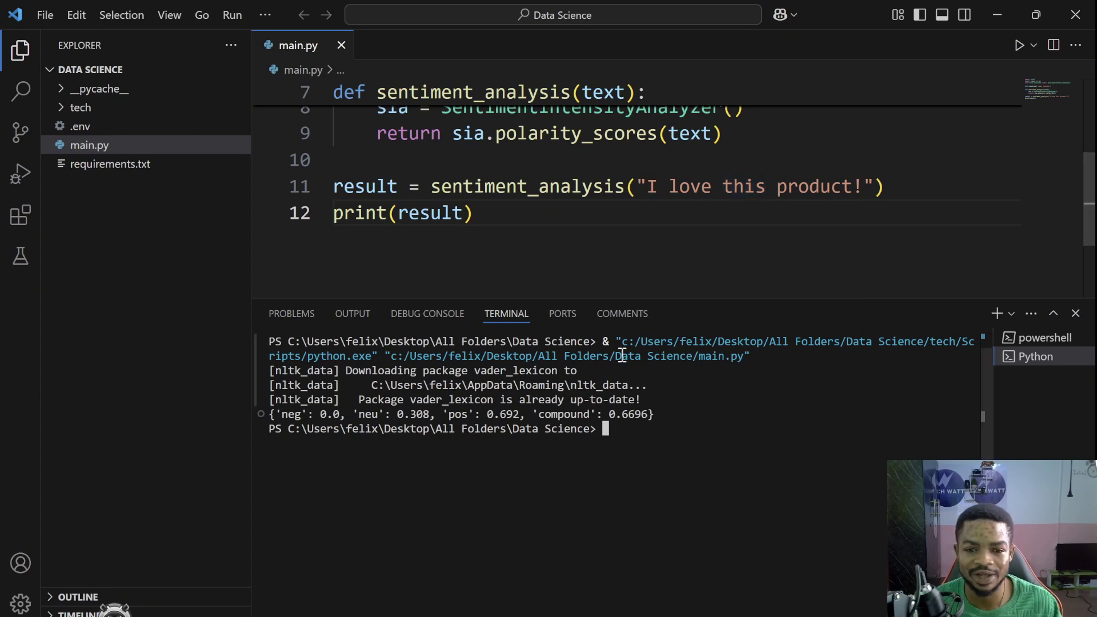
mouse_move(447, 415)
mouse_down()
mouse_move(470, 402)
mouse_move(463, 420)
mouse_up()
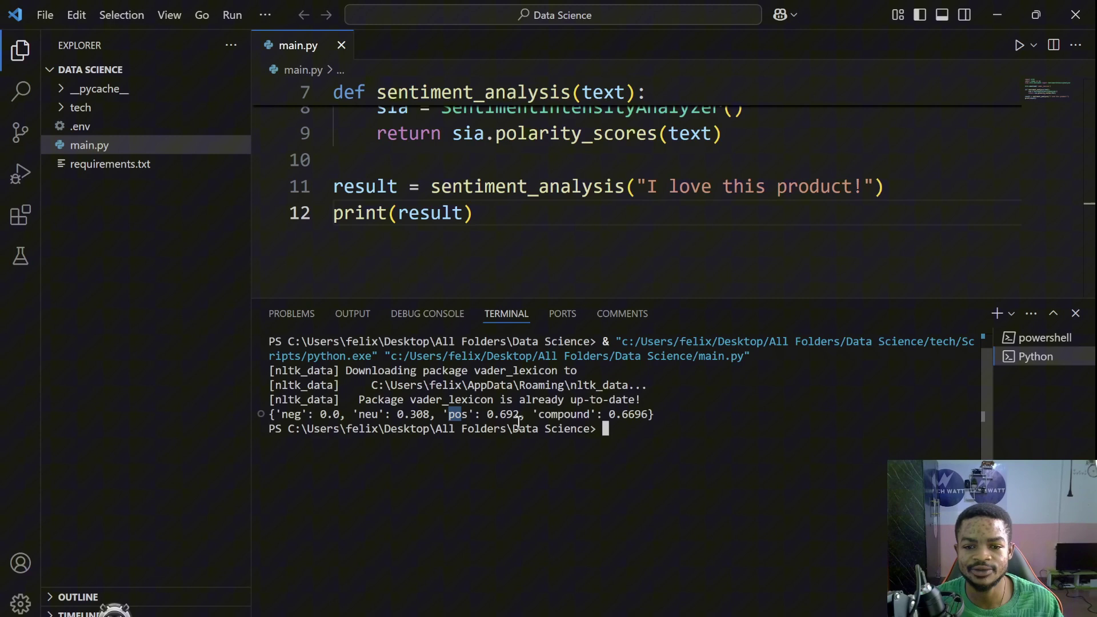
click(542, 421)
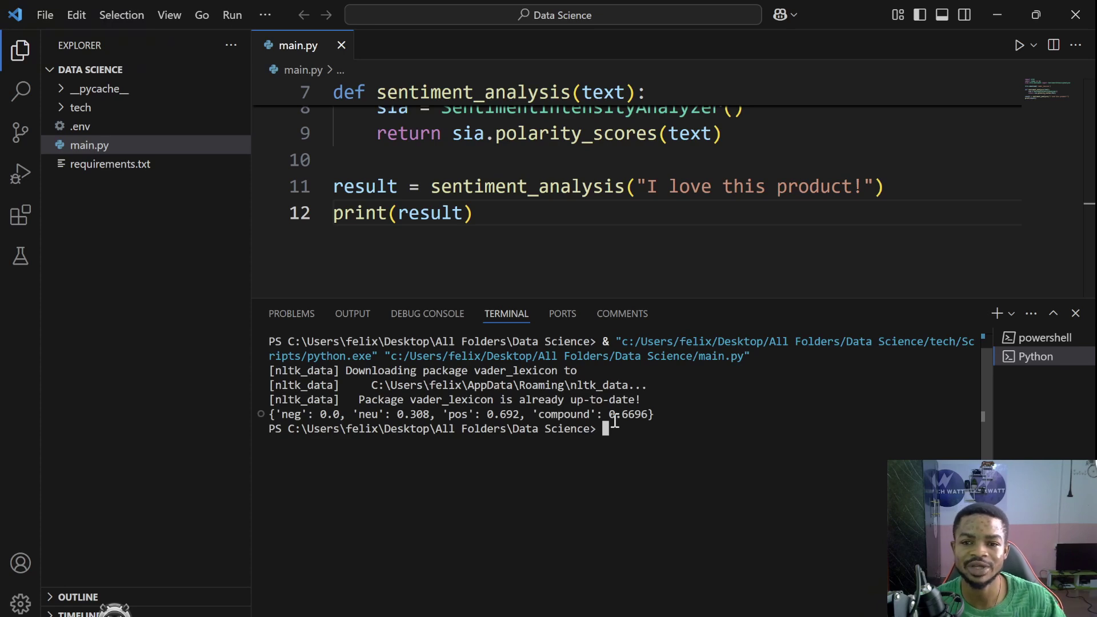
Step: Change 'love' to 'hate', save, and rerun to get neg 0.666, compound -0.6114
drag(669, 186, 715, 186)
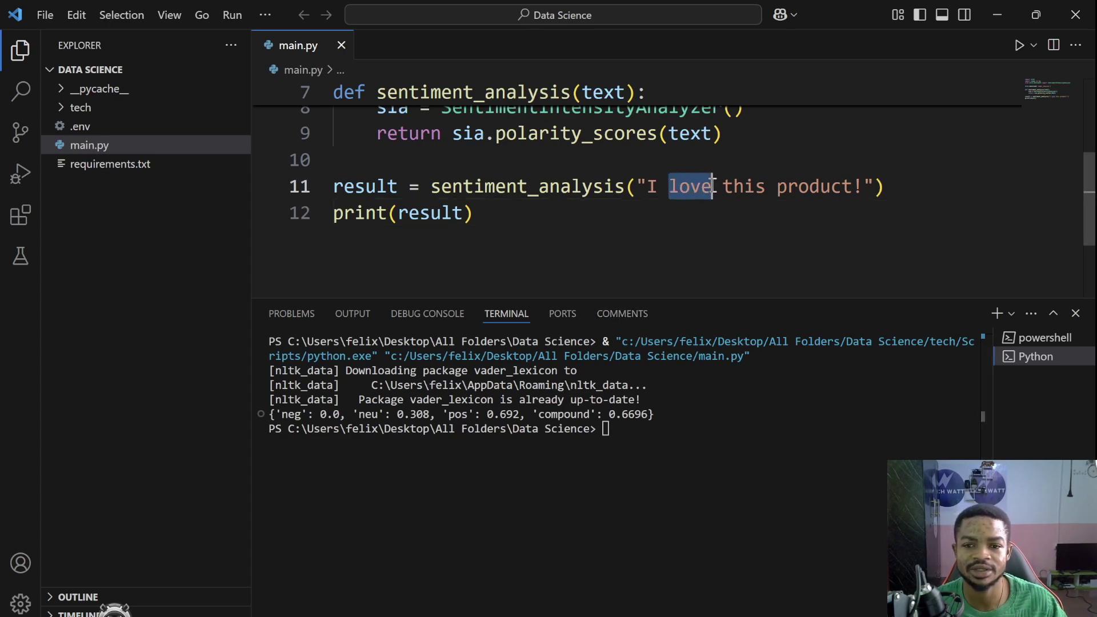
scroll(712, 186, up, 1)
text(hate)
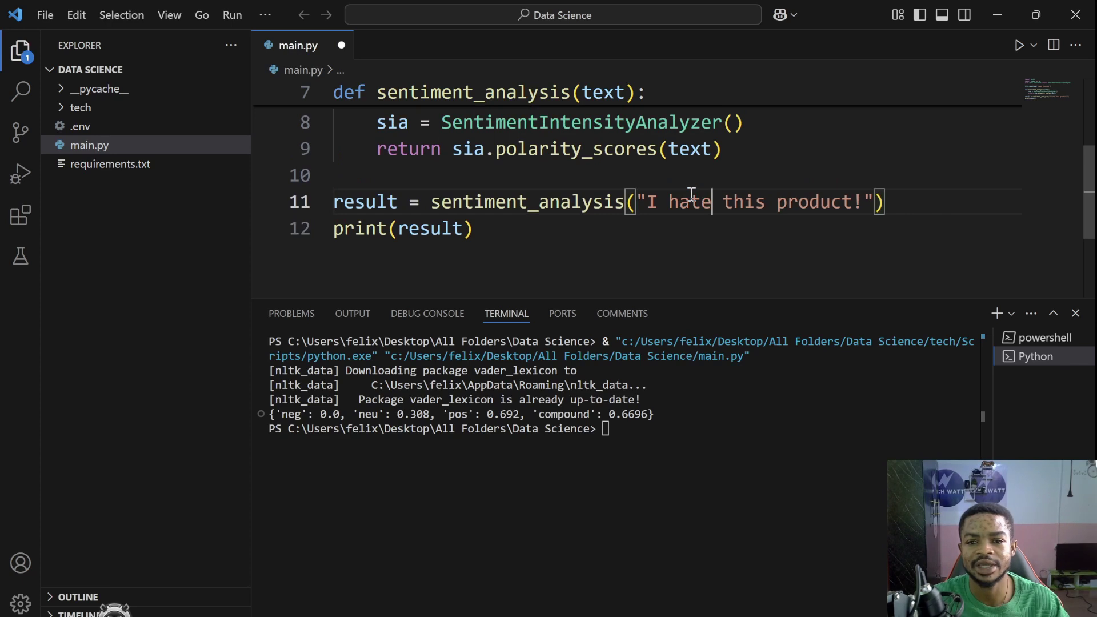
key(ctrl+s)
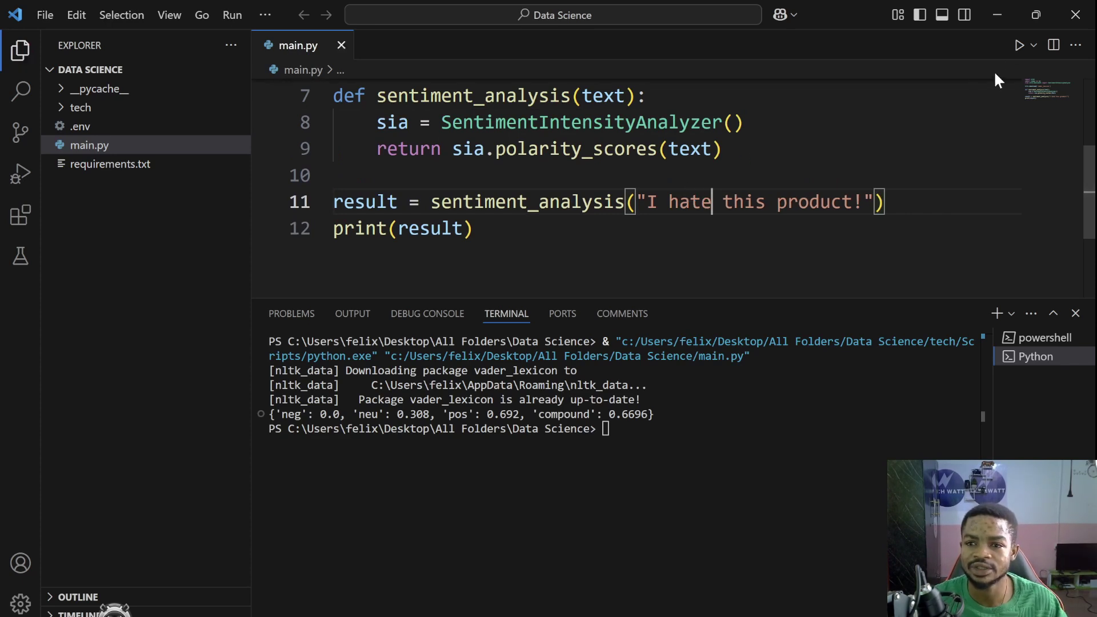
click(1019, 44)
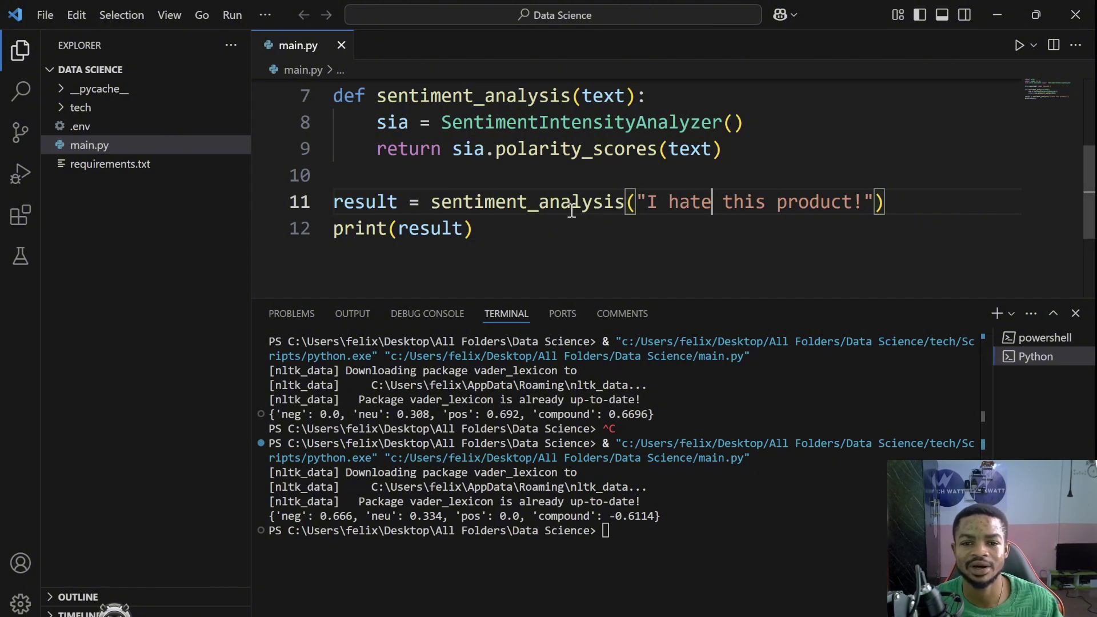
scroll(571, 211, up, 2)
scroll(568, 209, up, 1)
scroll(571, 206, down, 2)
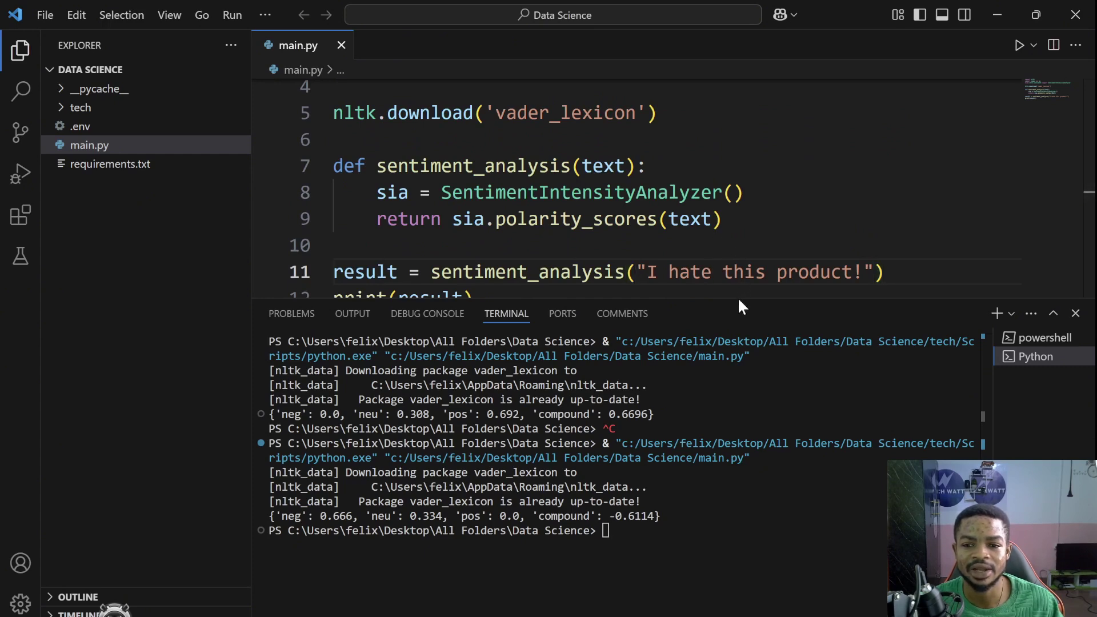
Step: Enlarge the editor and comment out the print(result) line on line 12
drag(738, 297, 746, 375)
scroll(658, 277, down, 1)
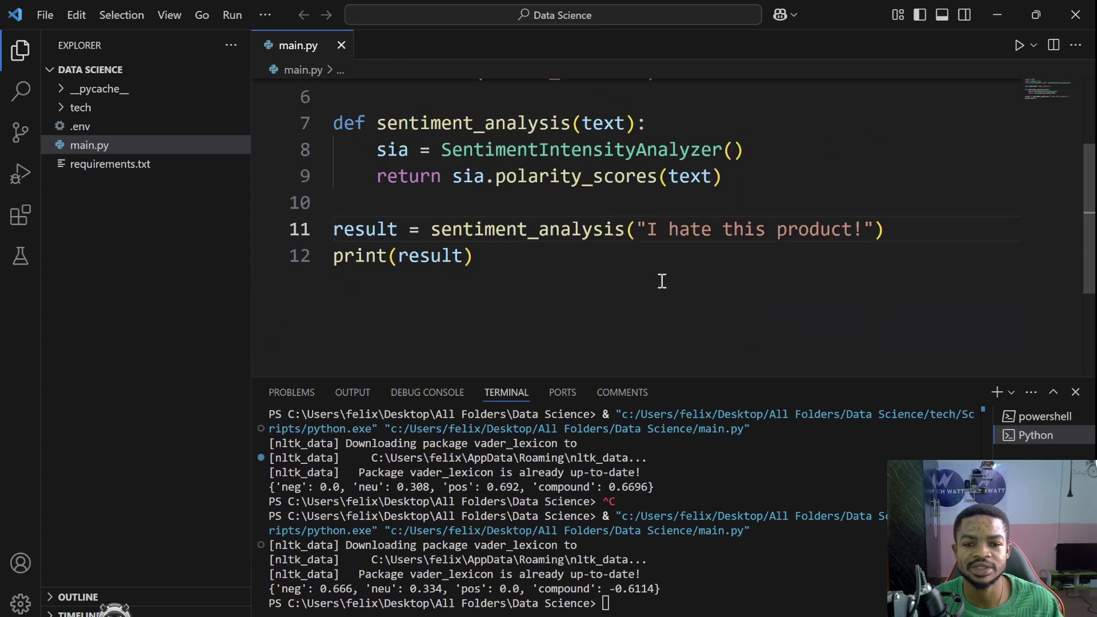
scroll(662, 281, down, 1)
click(473, 264)
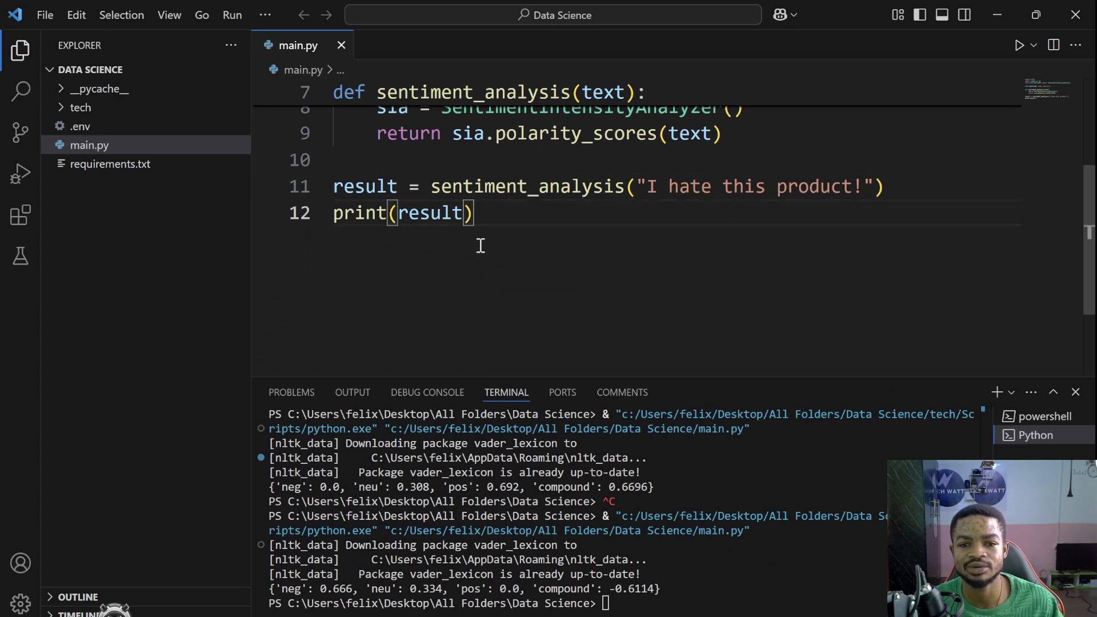
key(ctrl+slash)
scroll(495, 218, up, 1)
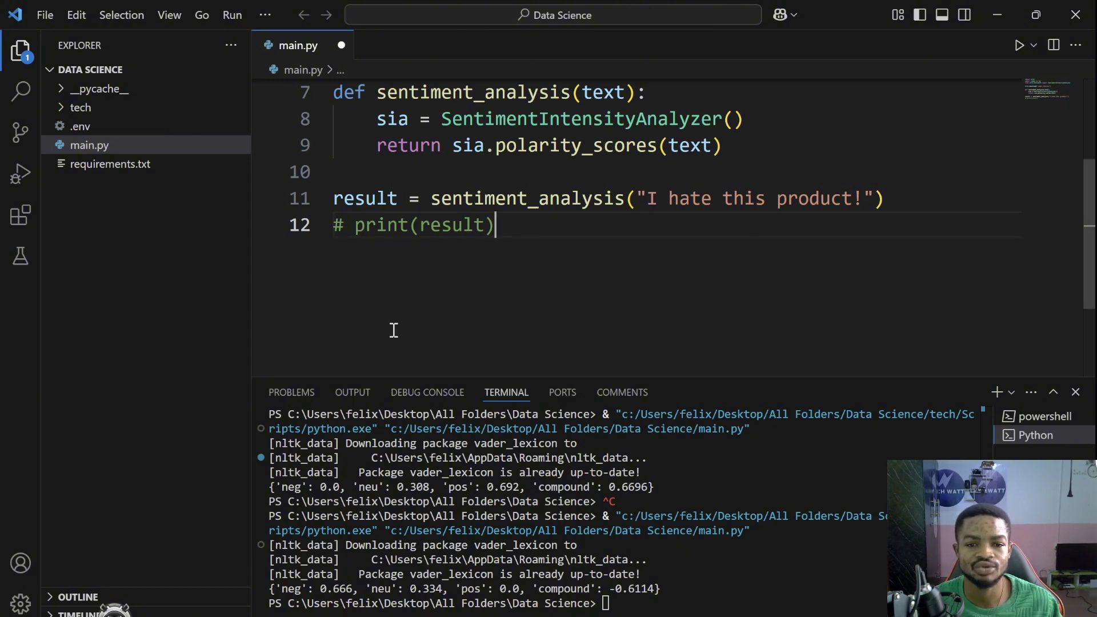
Step: Add values = list(result.values()) on line 14
key(Return)
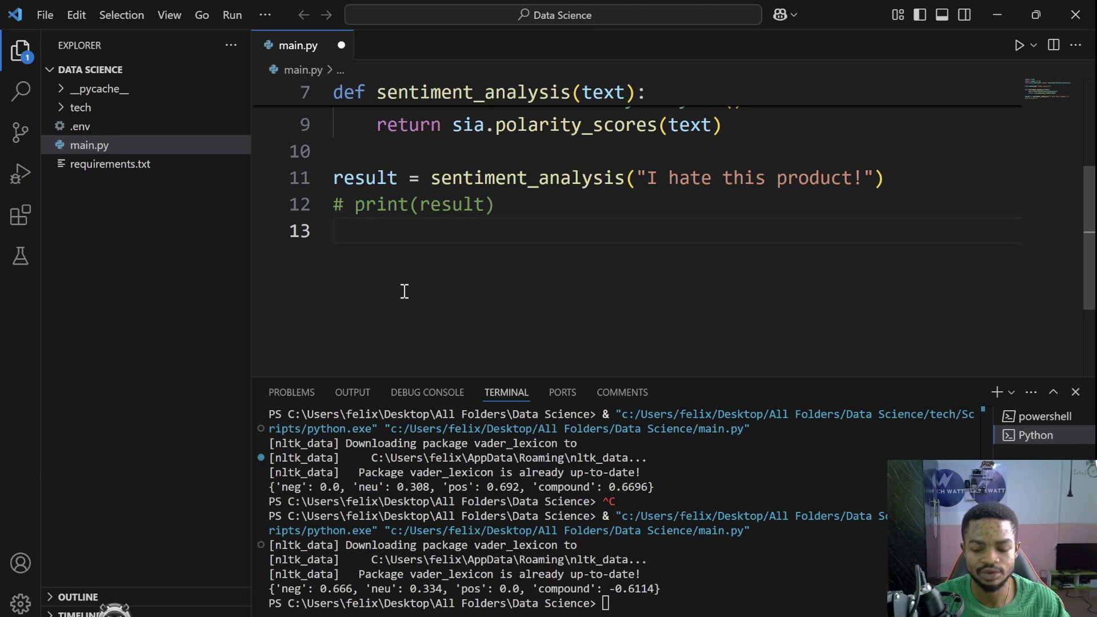
key(Return)
text(val)
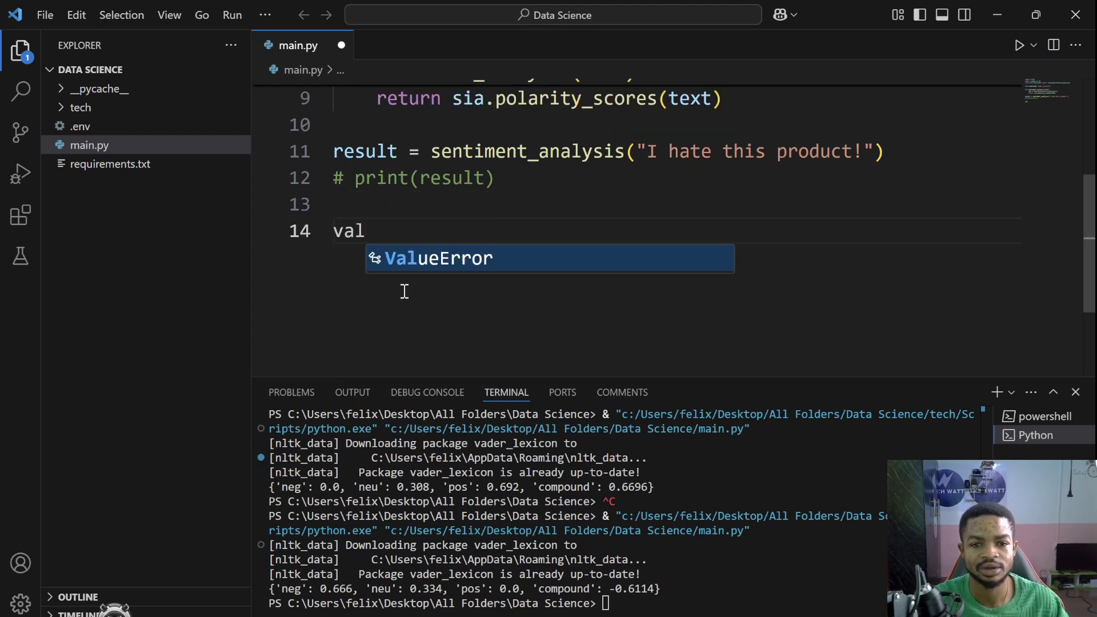
text(ues = li)
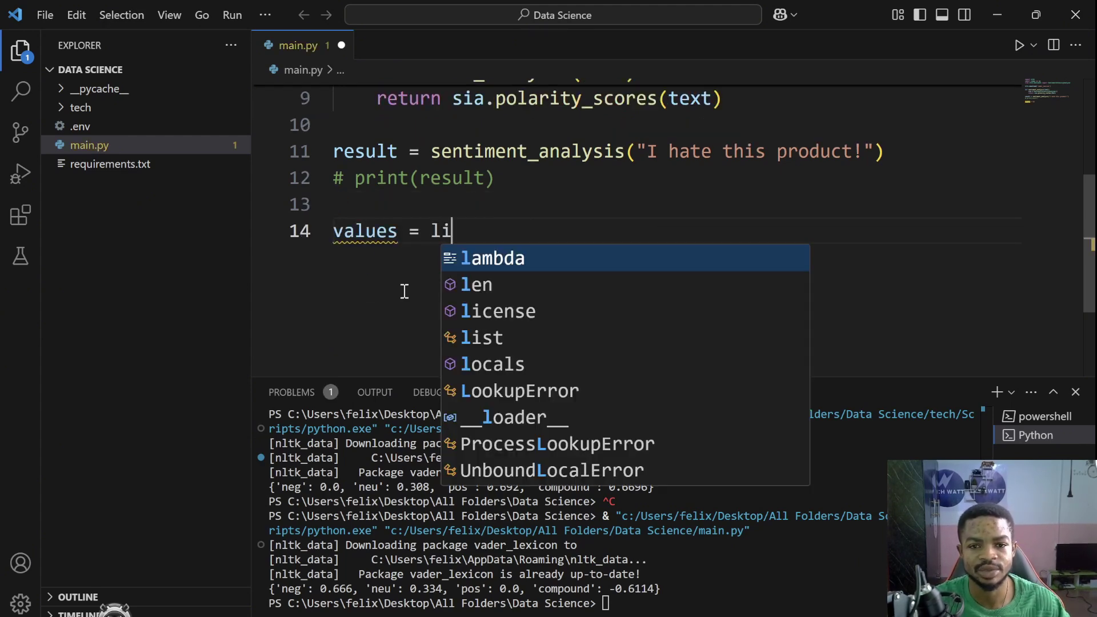
text(st()
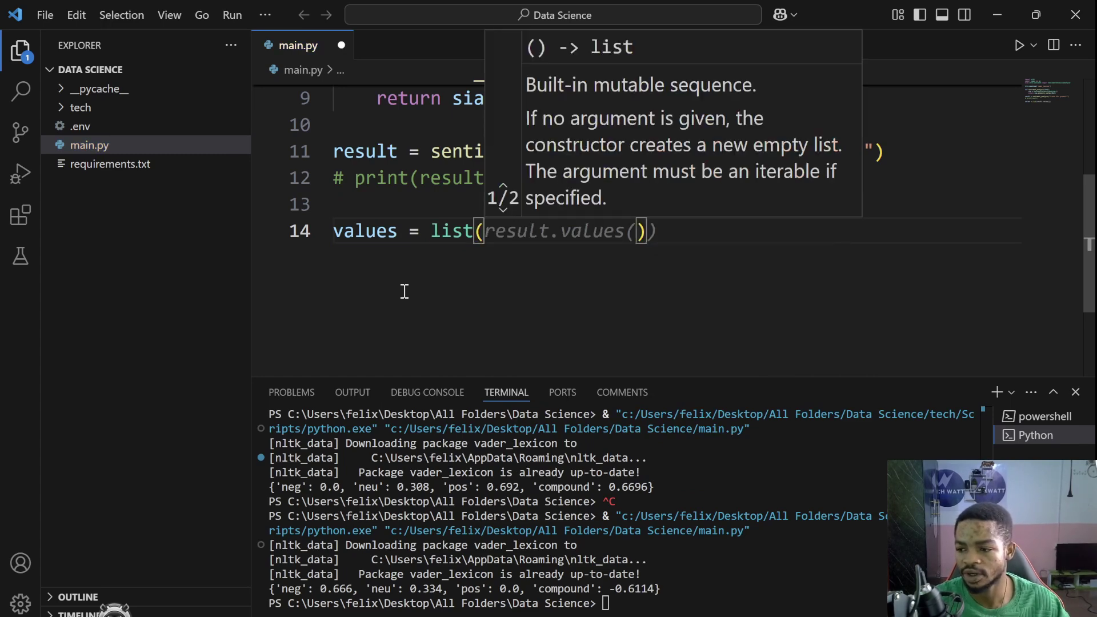
text(re)
key(Return)
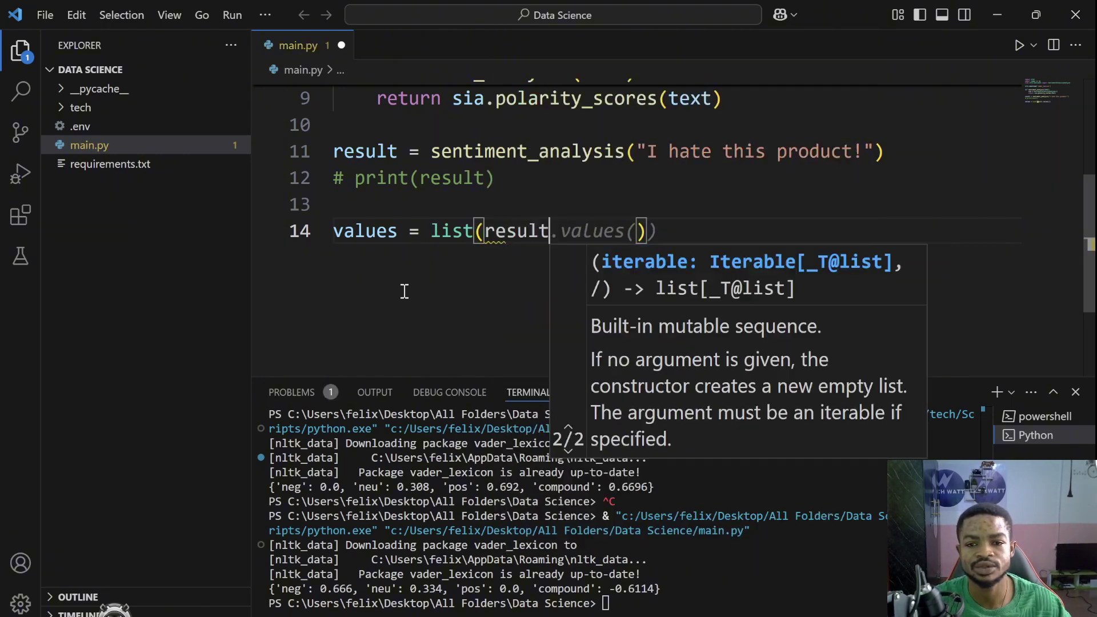
key(Tab)
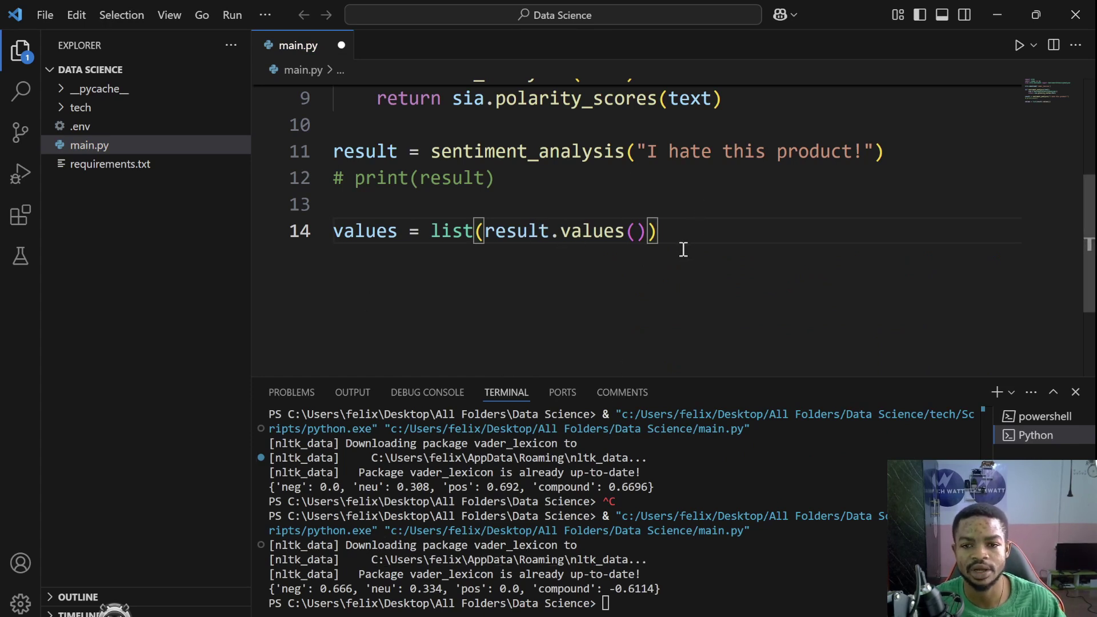
Step: Add names = list(result.keys()) on line 15, checking the score labels in the output
key(Return)
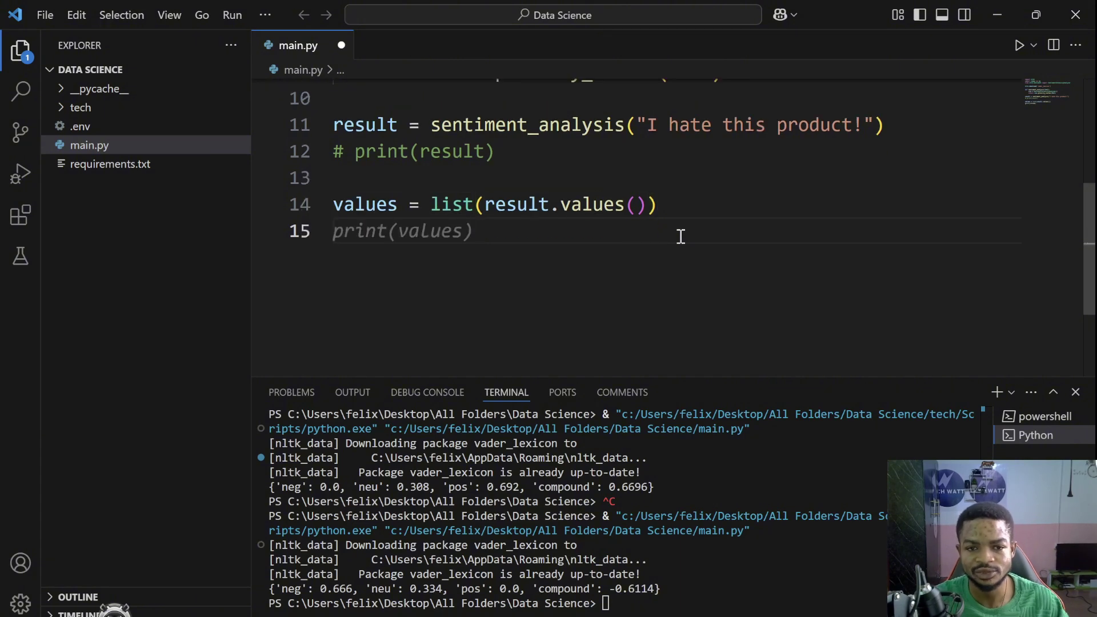
text(names)
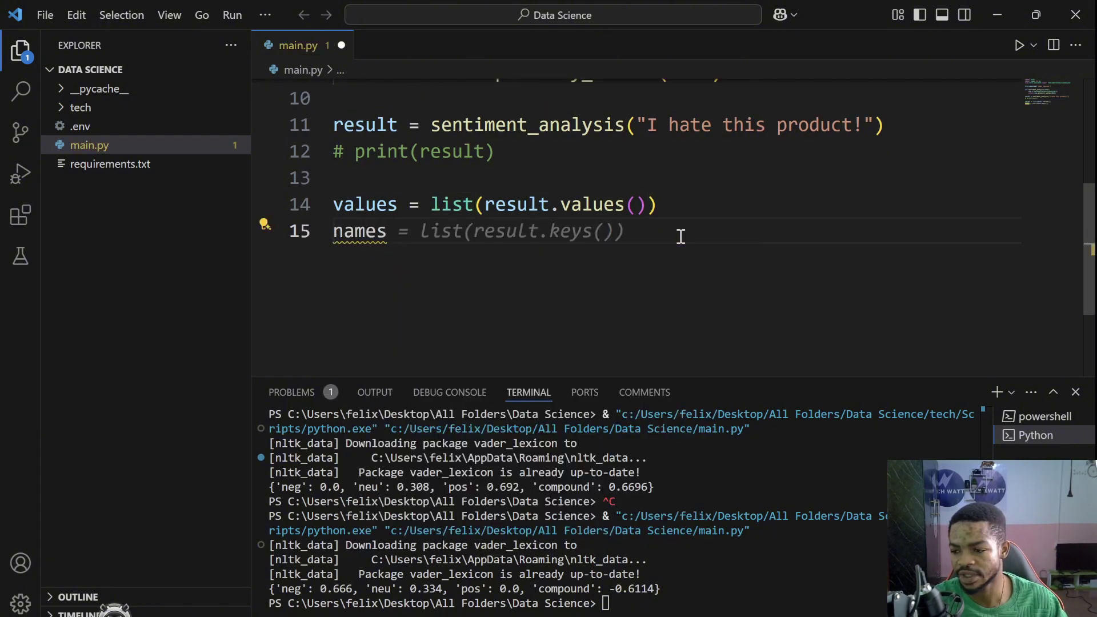
text( = )
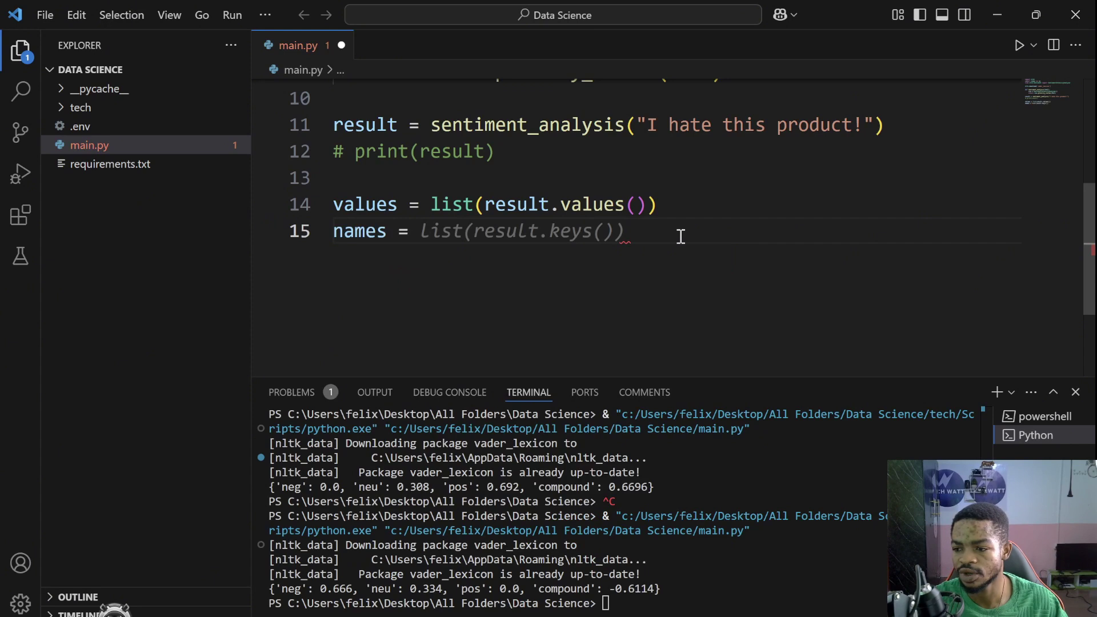
text(lis)
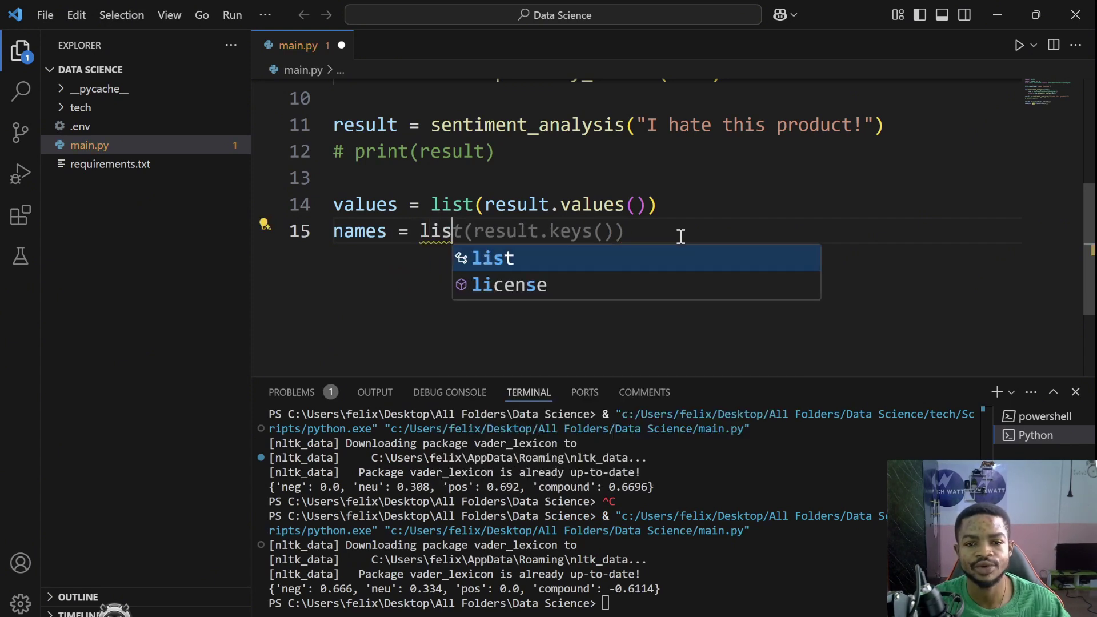
text(t)
key(Tab)
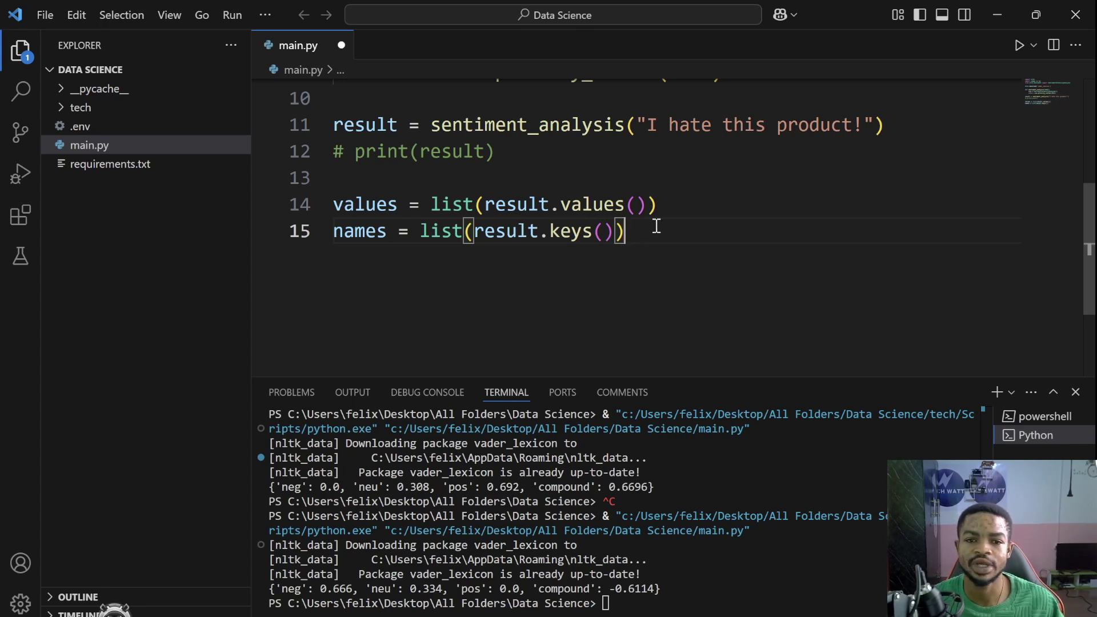
click(294, 489)
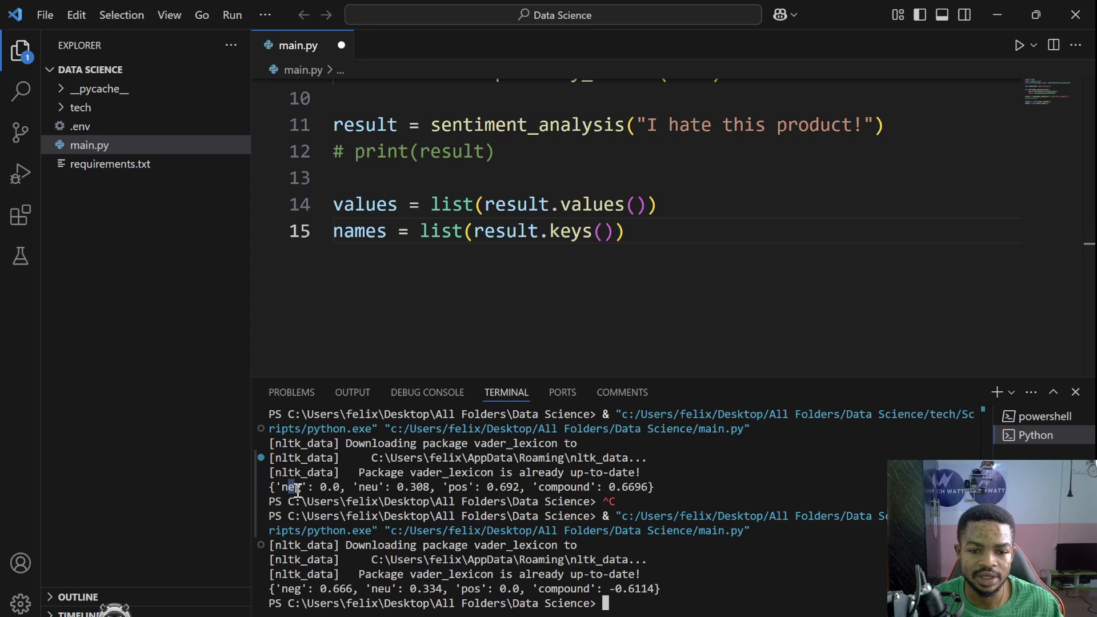
double_click(371, 487)
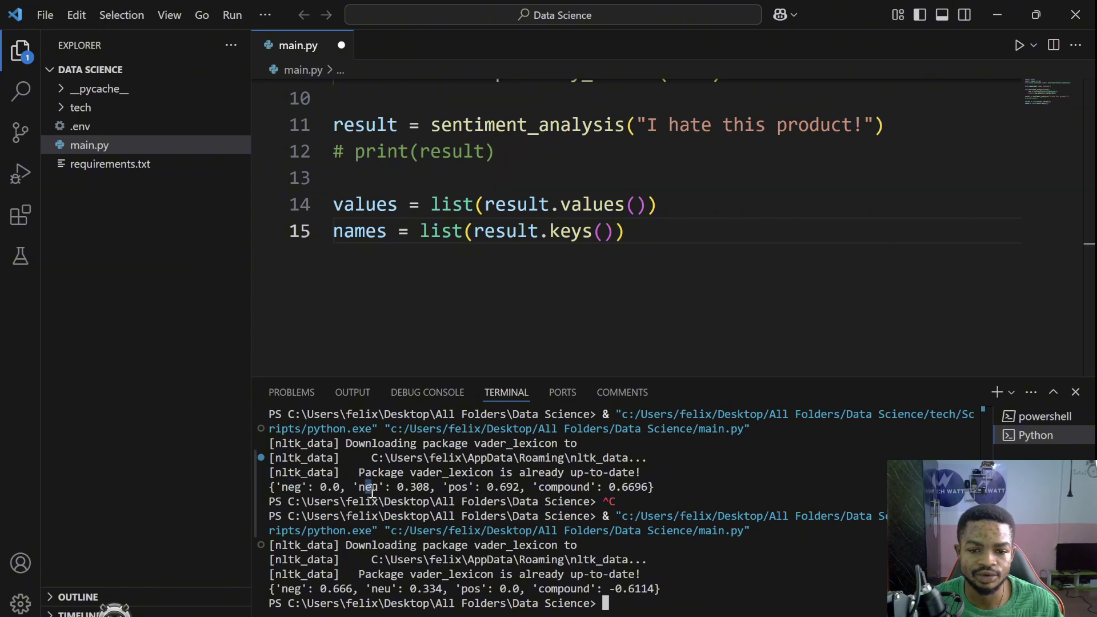
double_click(456, 487)
double_click(550, 486)
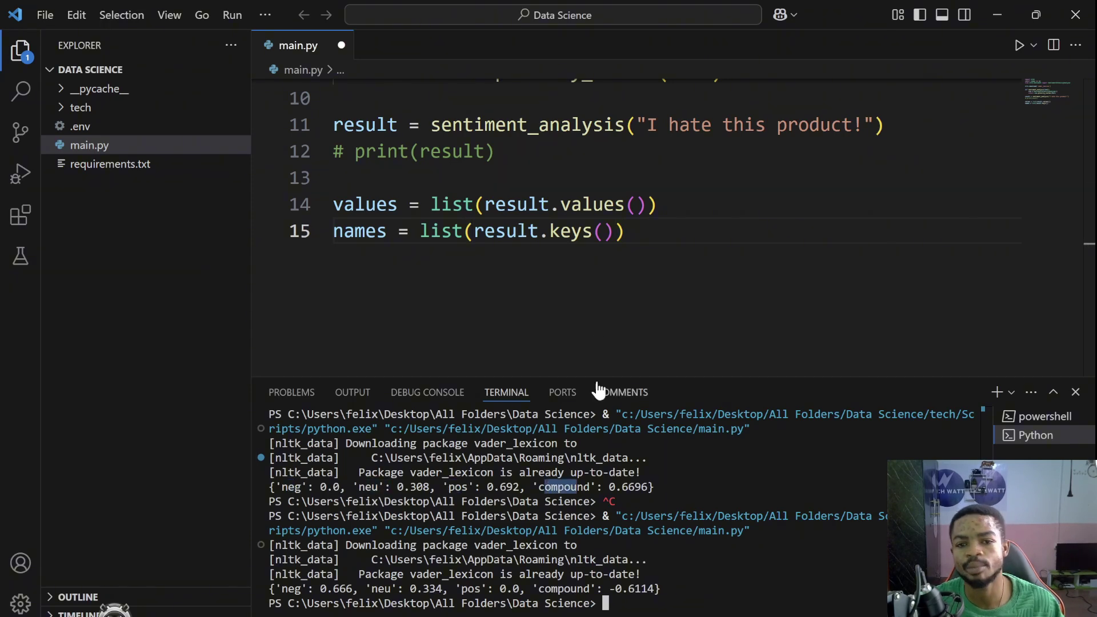
click(660, 232)
Step: Write print(names, values, sep='\n') on line 16
key(Return)
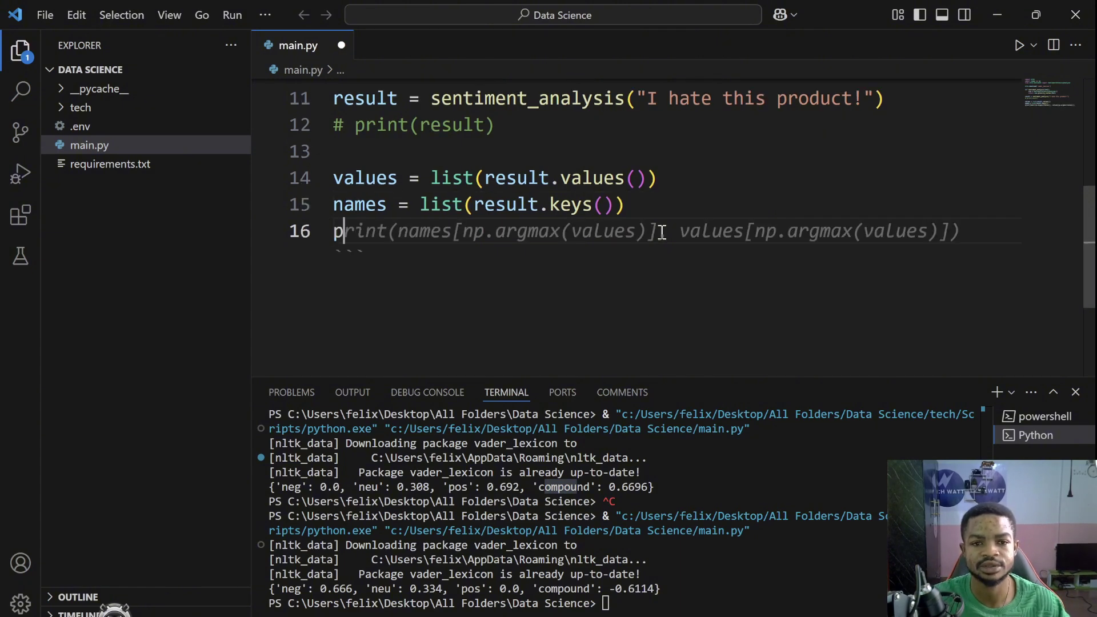
text(print)
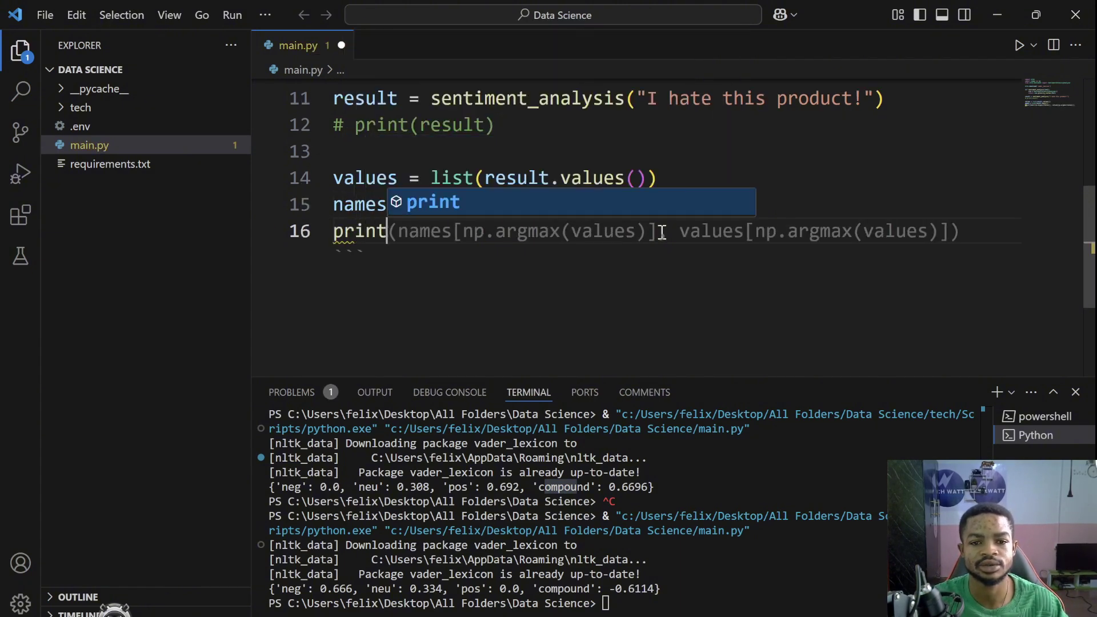
text((na)
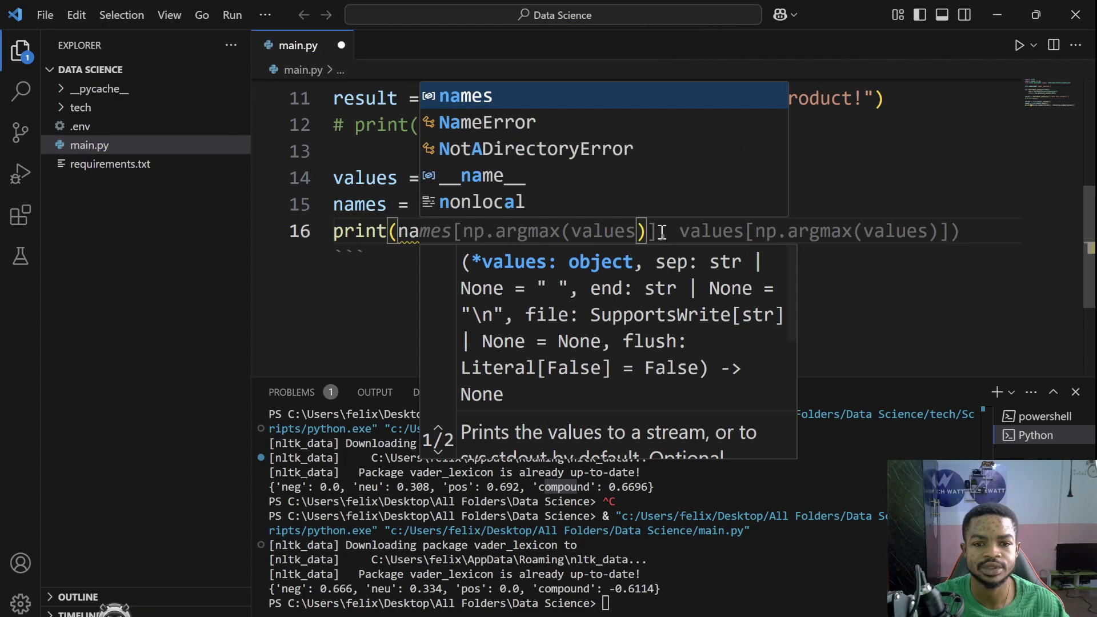
key(Tab)
text(,)
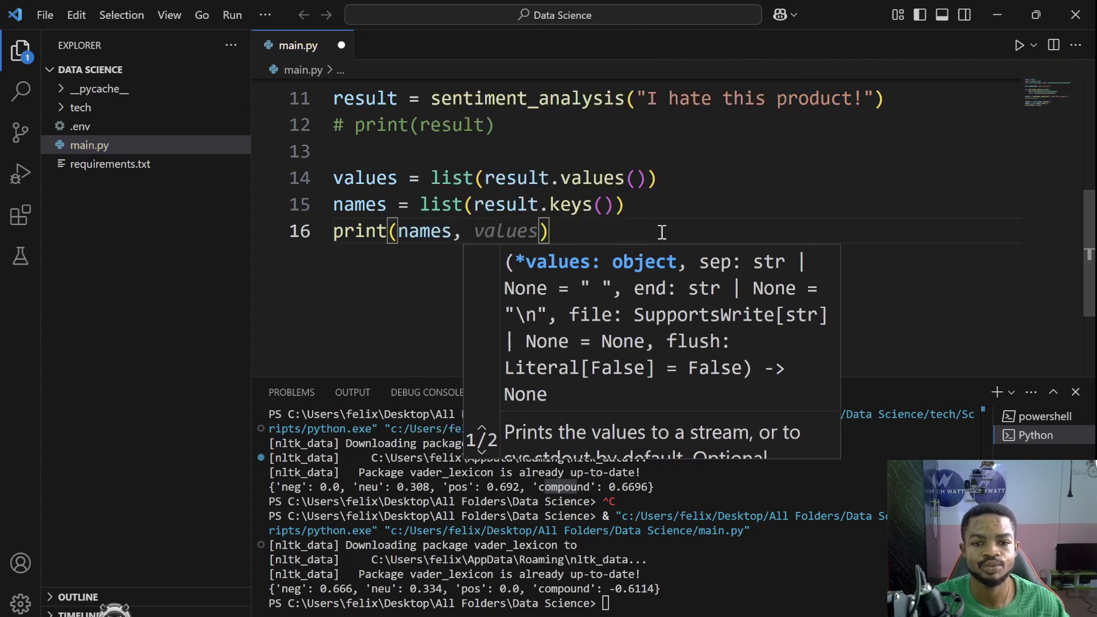
key(Tab)
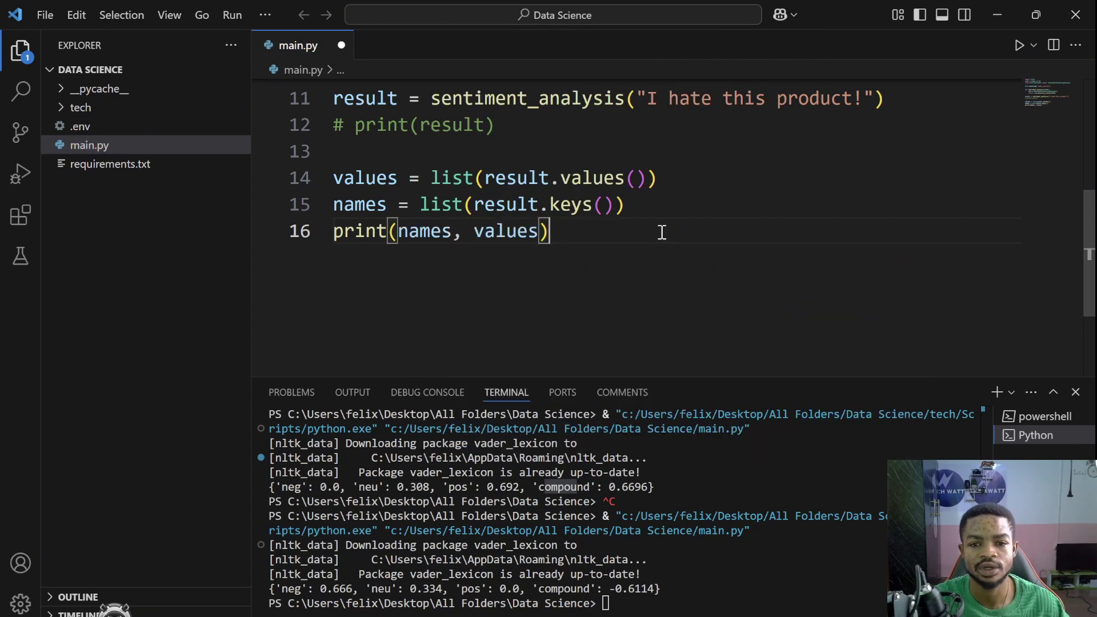
key(End)
text(,)
key(BackSpace)
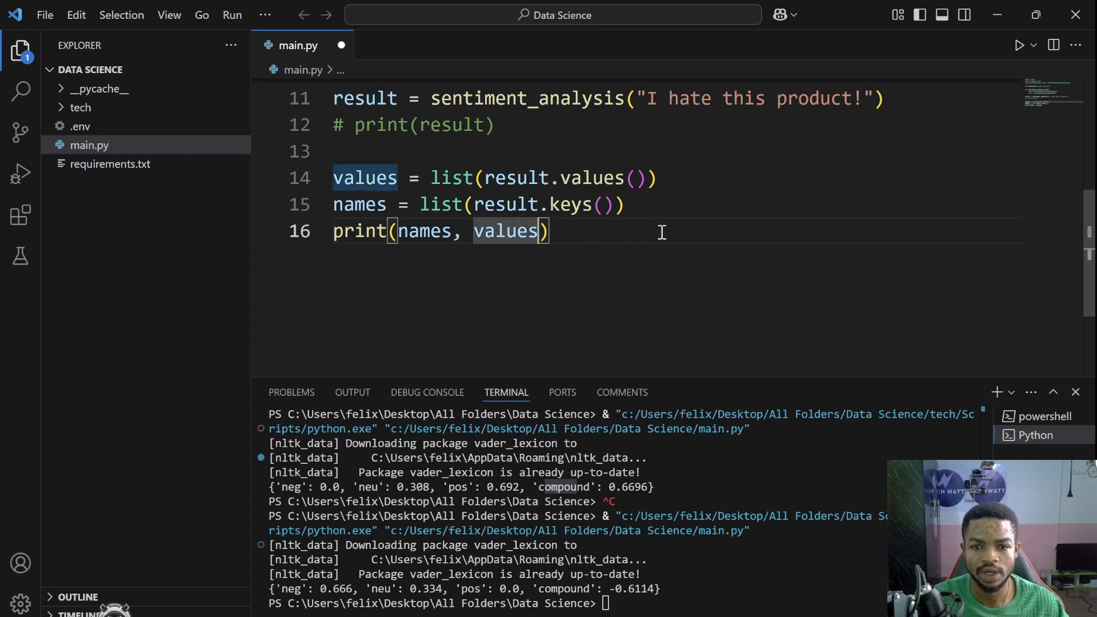
text(,se)
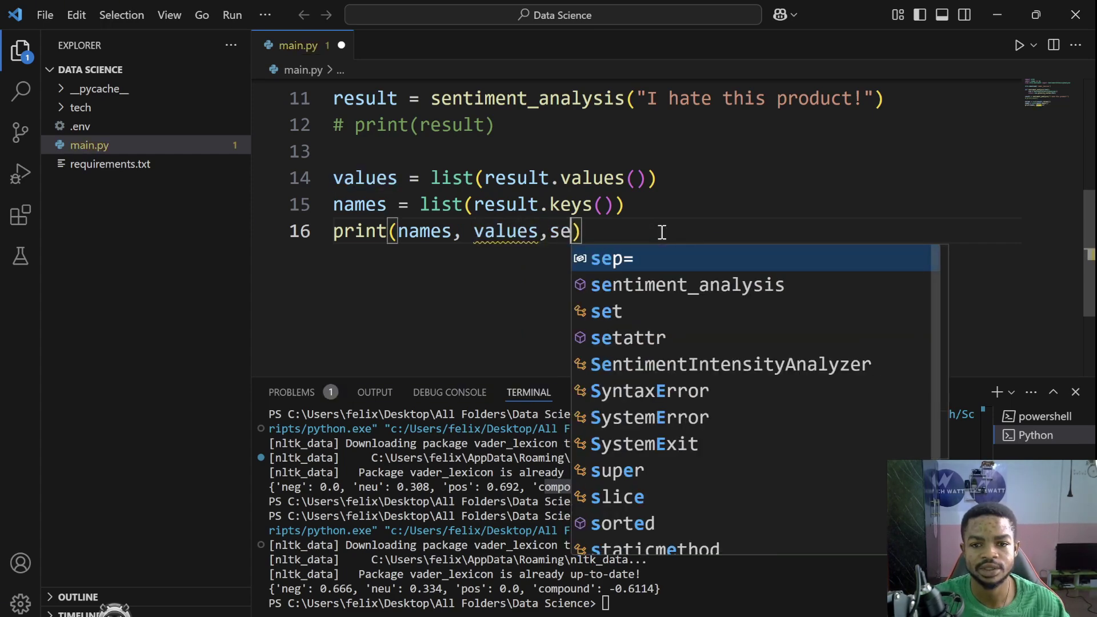
key(Tab)
text(' ')
text( ')
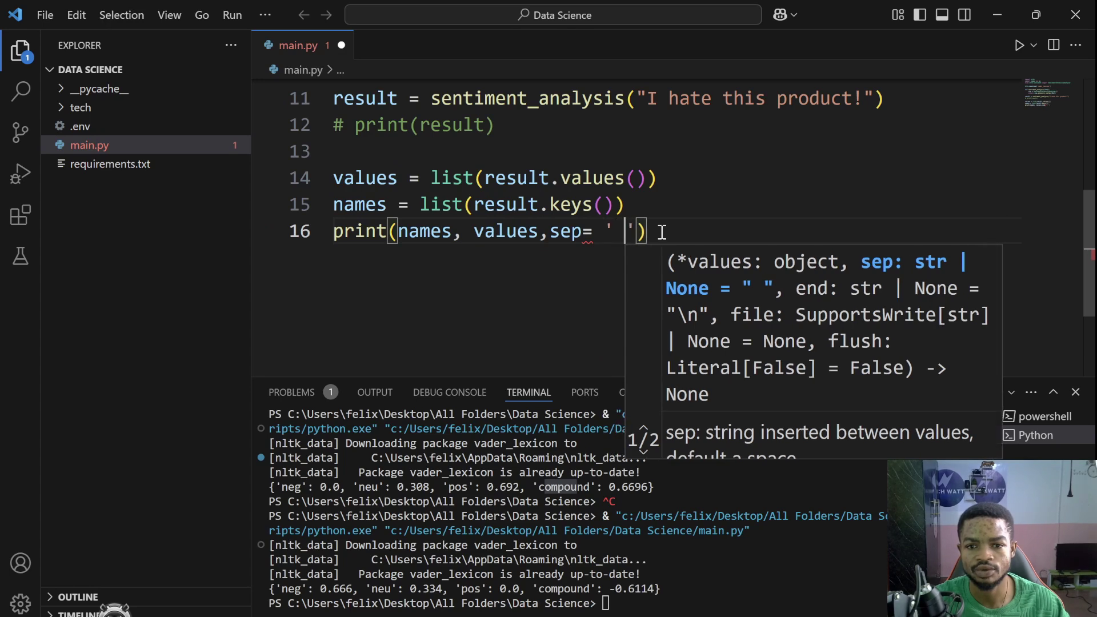
key(BackSpace)
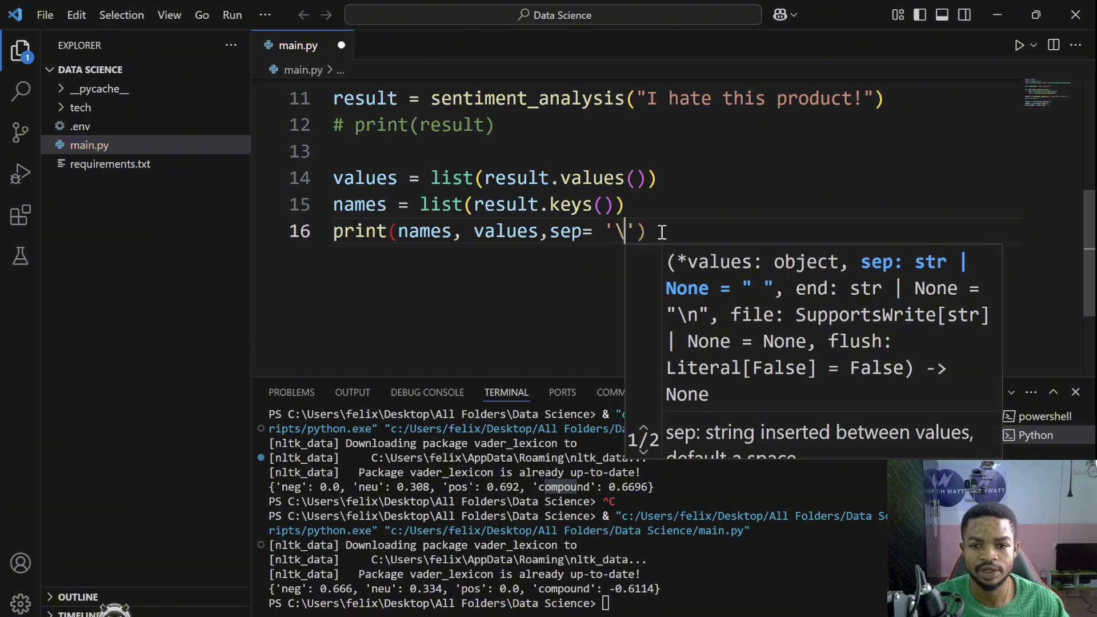
text(n)
Step: Clear the terminal output with cls
click(689, 216)
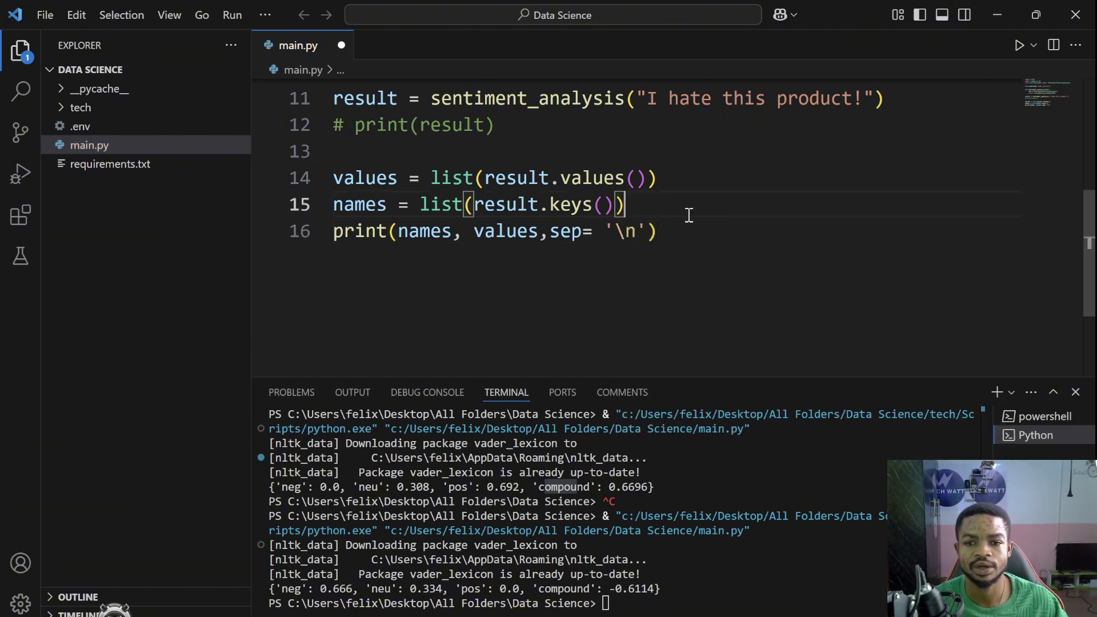
click(641, 583)
text(cls)
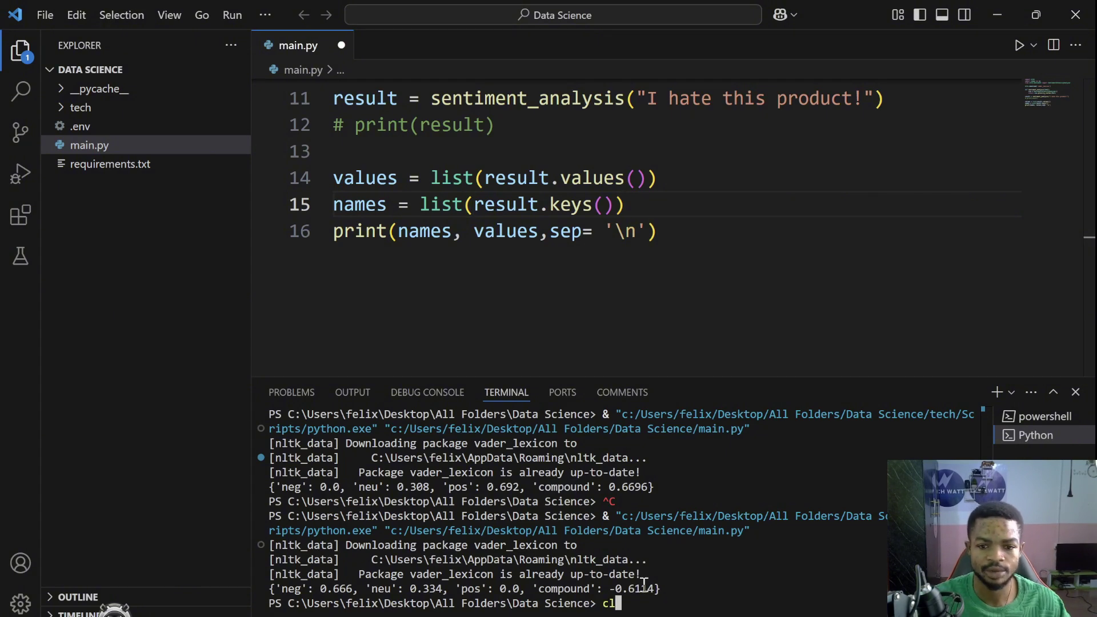
key(Return)
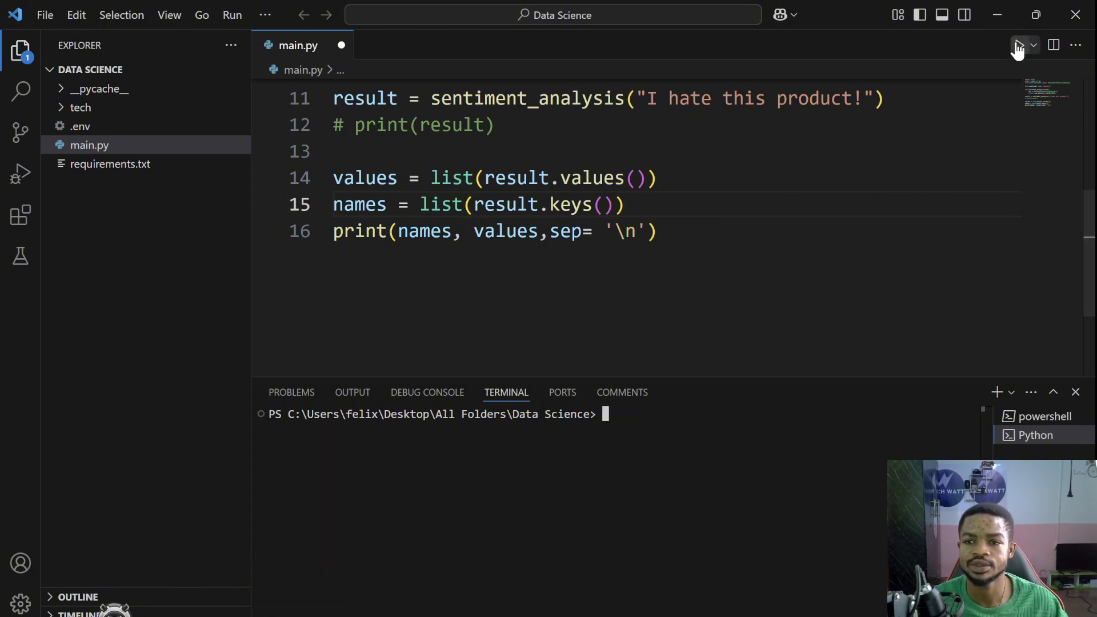
Step: Run main.py, save it, and clear the terminal again
click(1018, 45)
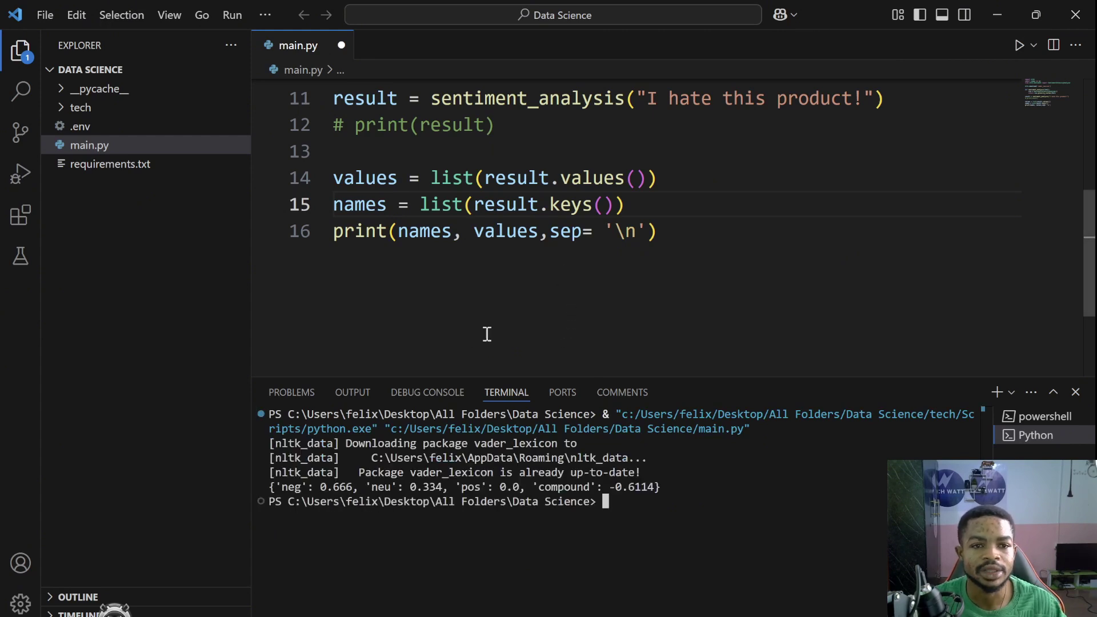
key(ctrl+s)
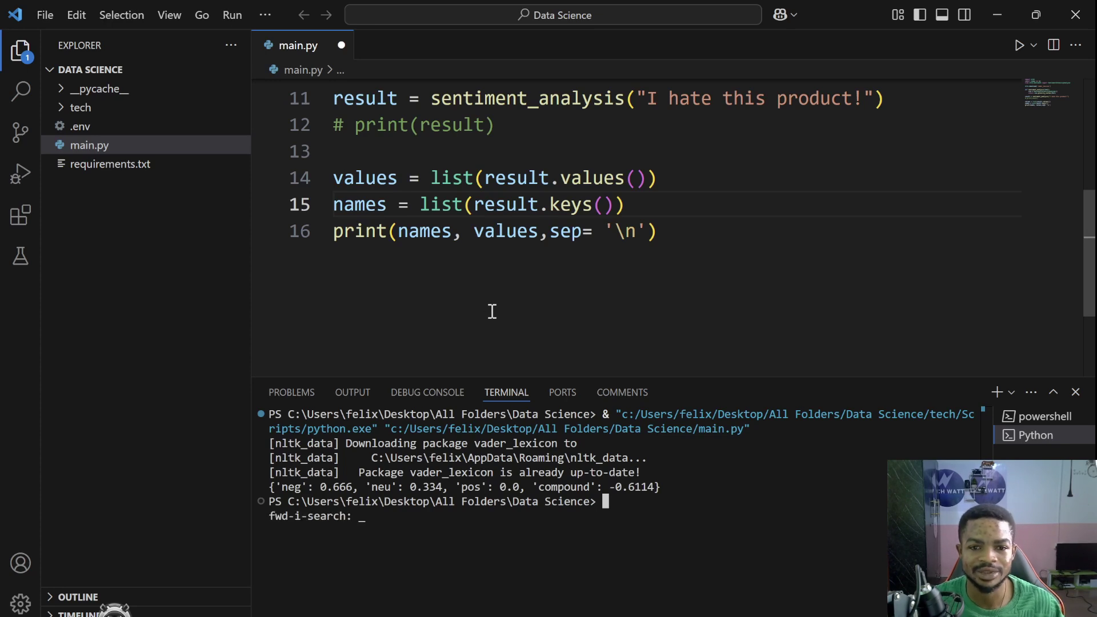
click(588, 301)
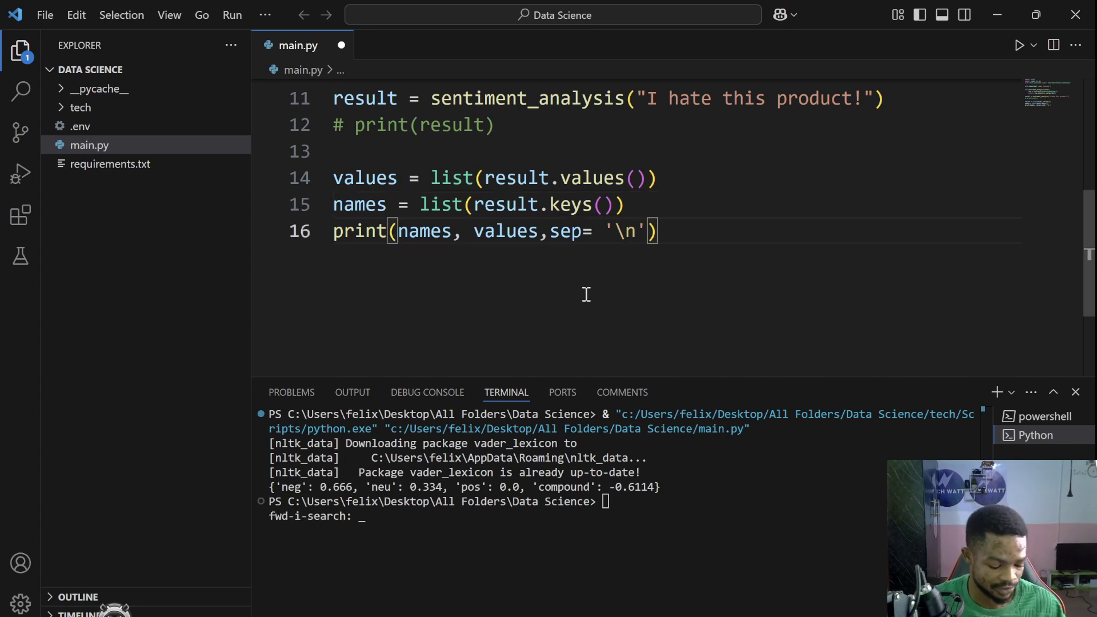
key(ctrl+s)
key(ctrl+c)
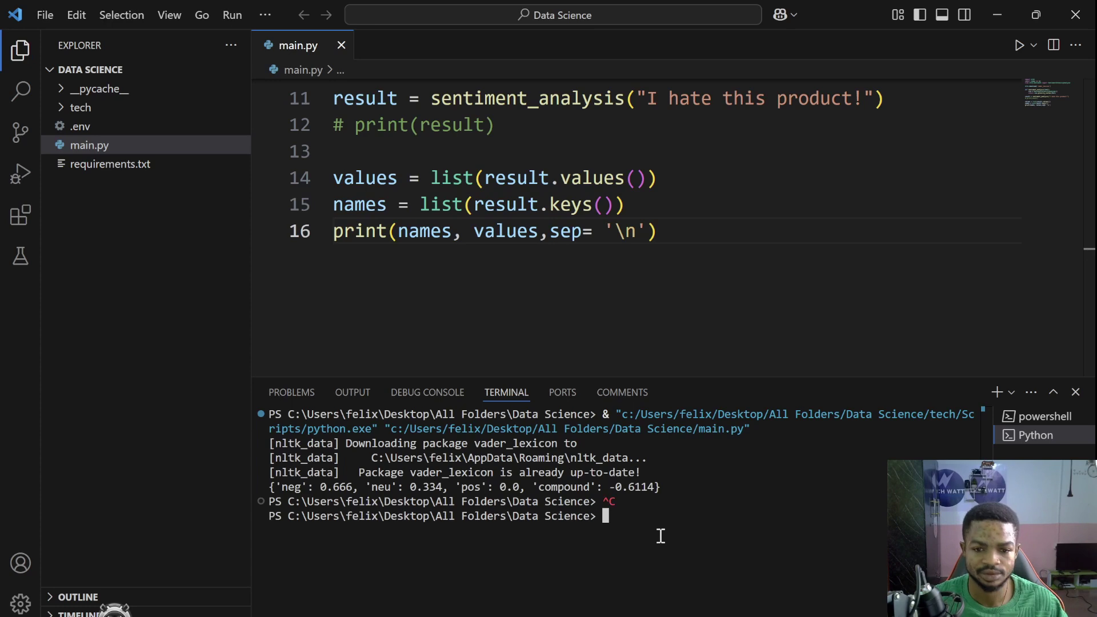
text(cls)
key(Return)
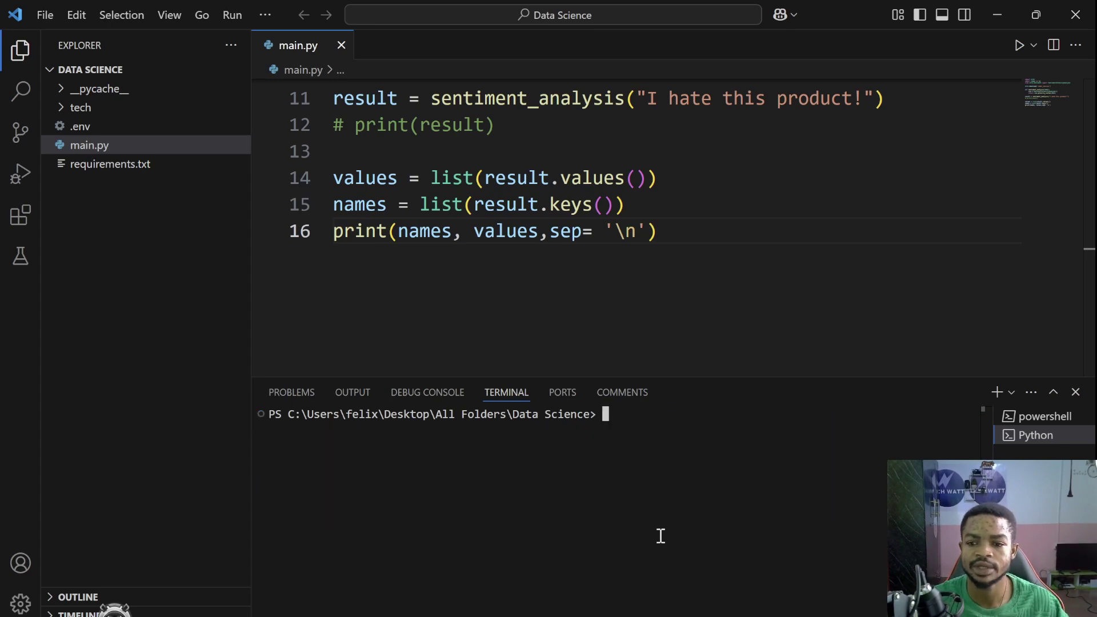
Step: Rerun main.py and select the printed neg label and values list [0.666, 0.334, 0.0, -0.6114]
click(1019, 45)
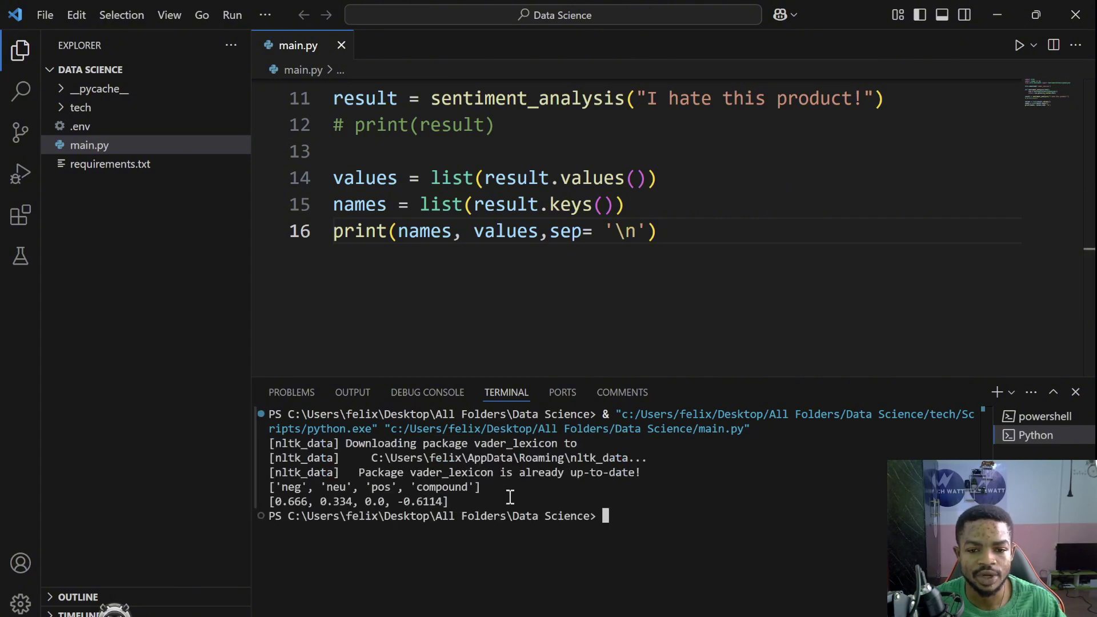
drag(270, 487, 341, 488)
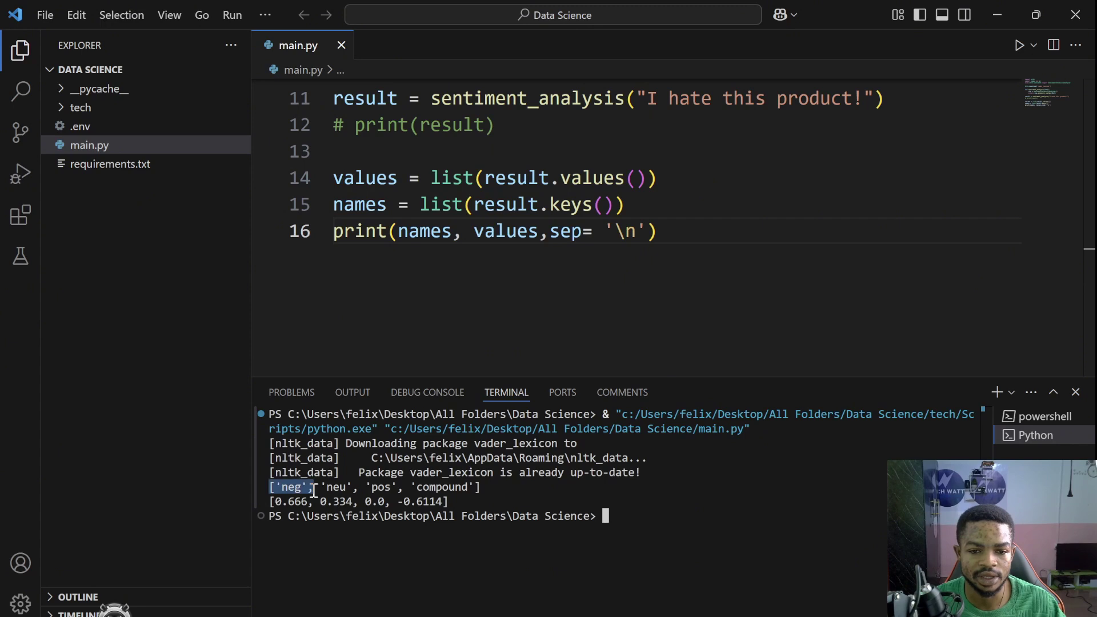
click(395, 491)
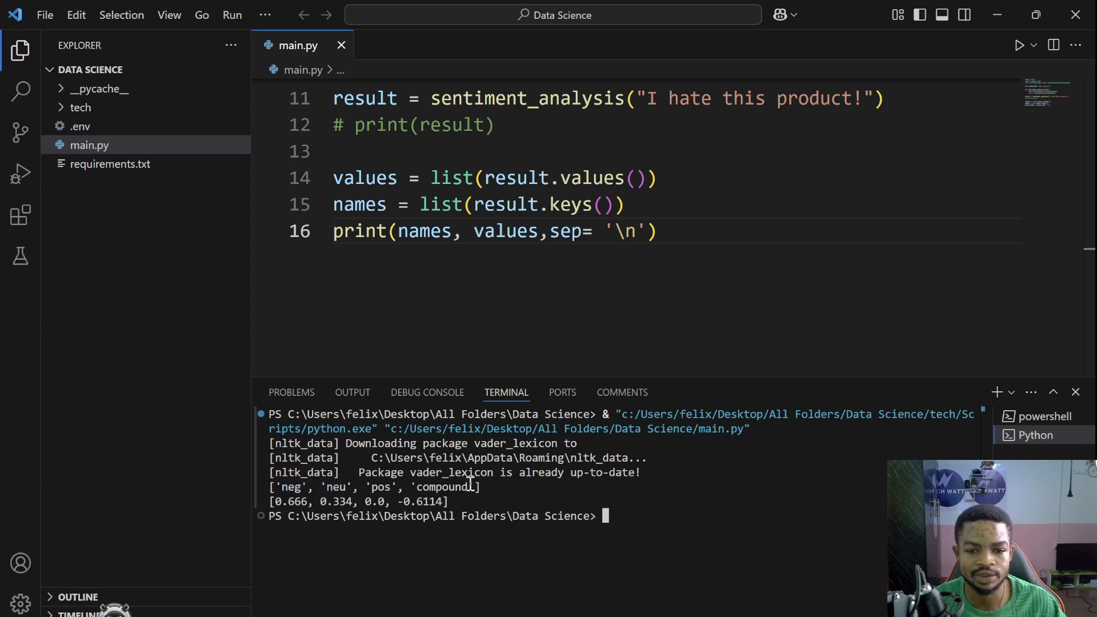
drag(270, 501, 442, 501)
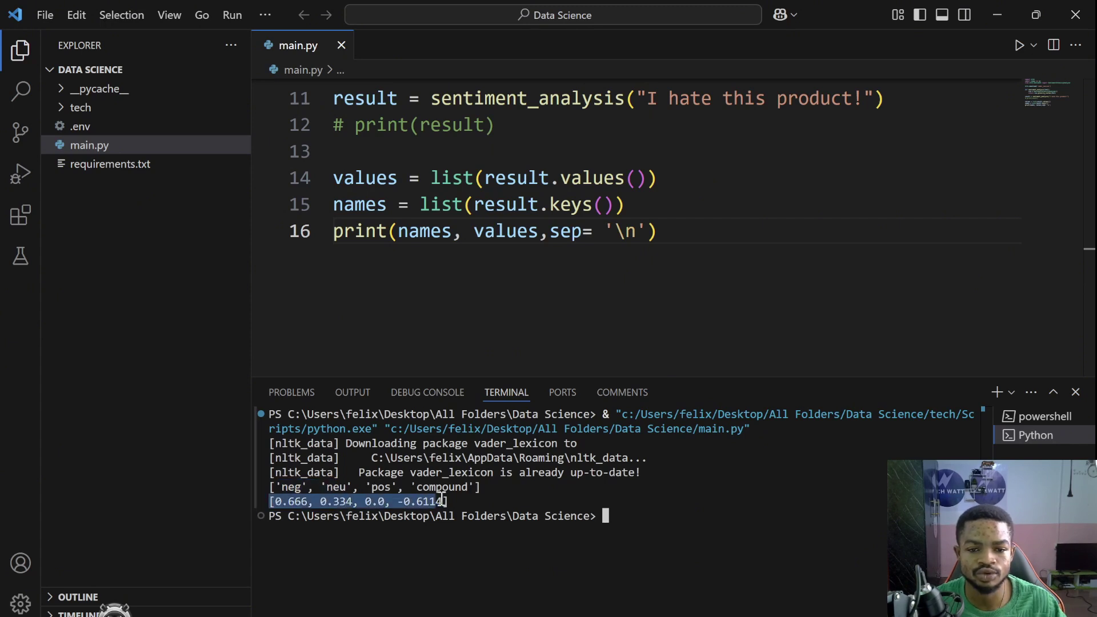
click(472, 496)
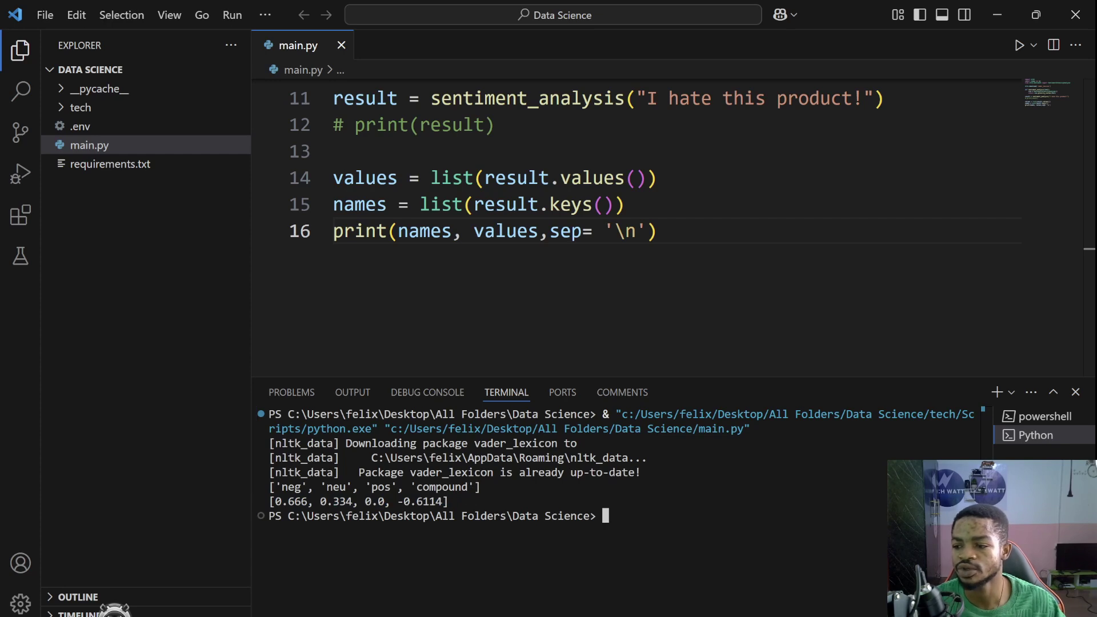
click(371, 272)
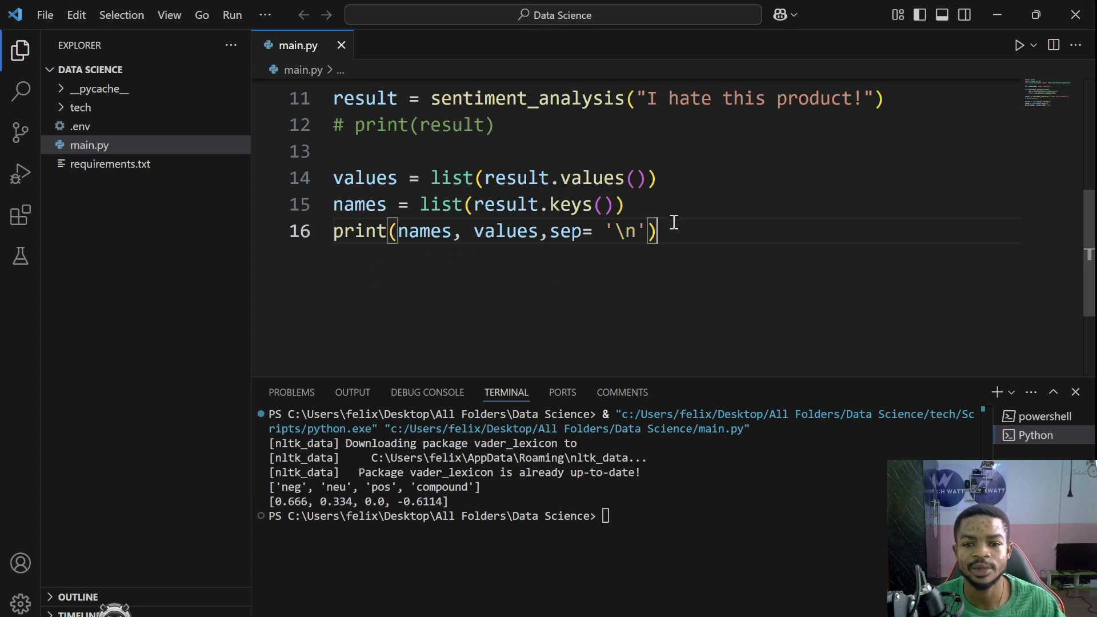
Step: Comment out the line 16 print and add print(names(np.argmax(values))) on line 18
key(ctrl+slash)
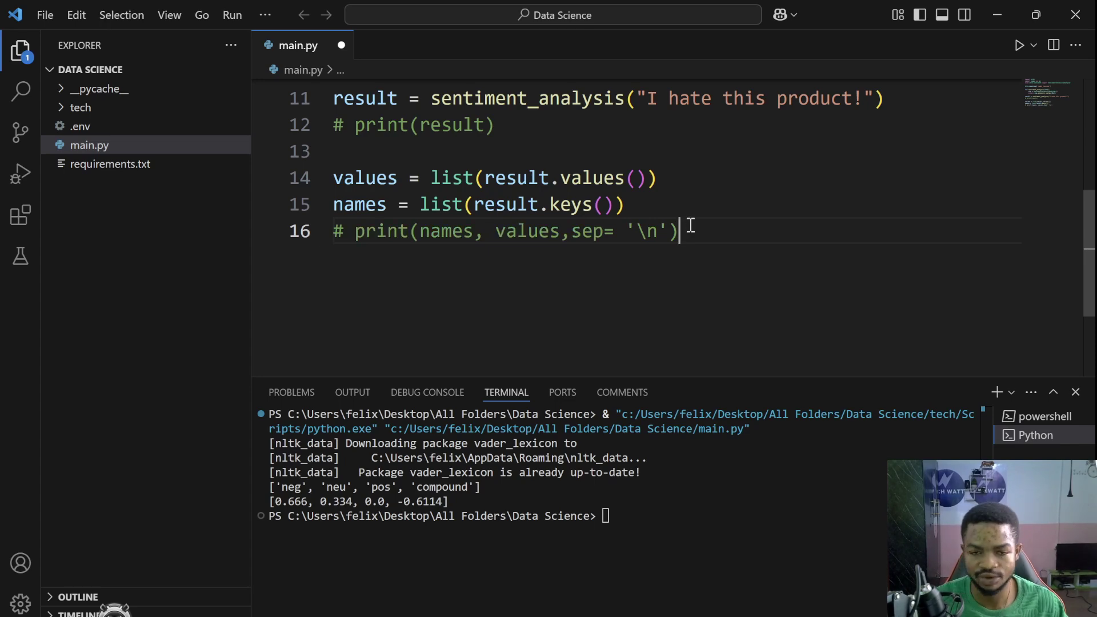
key(Return)
key(Return)
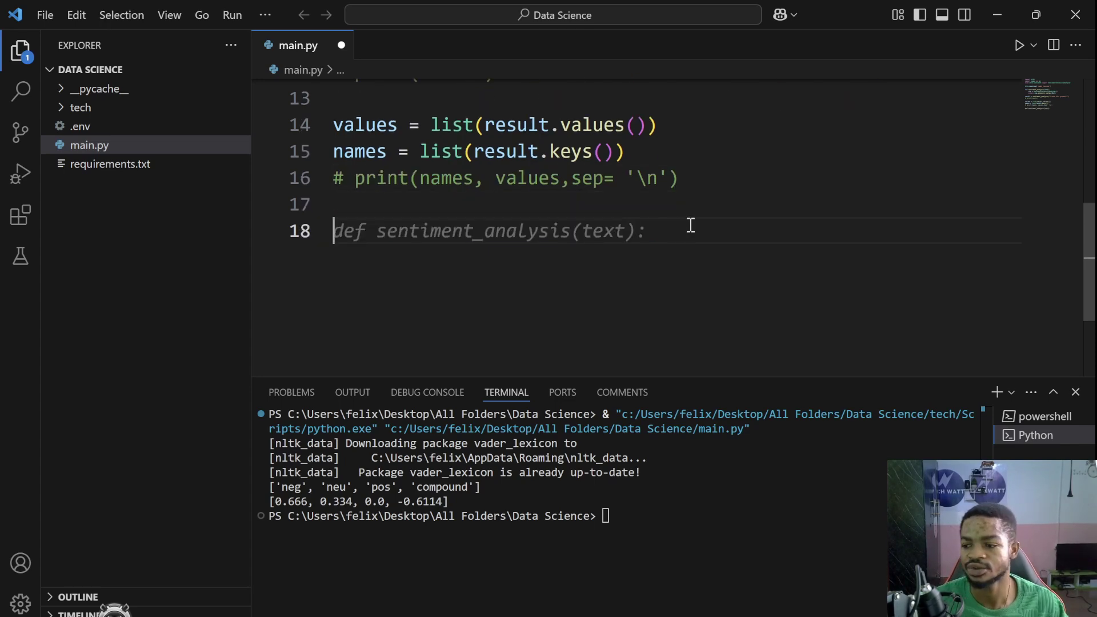
text(print)
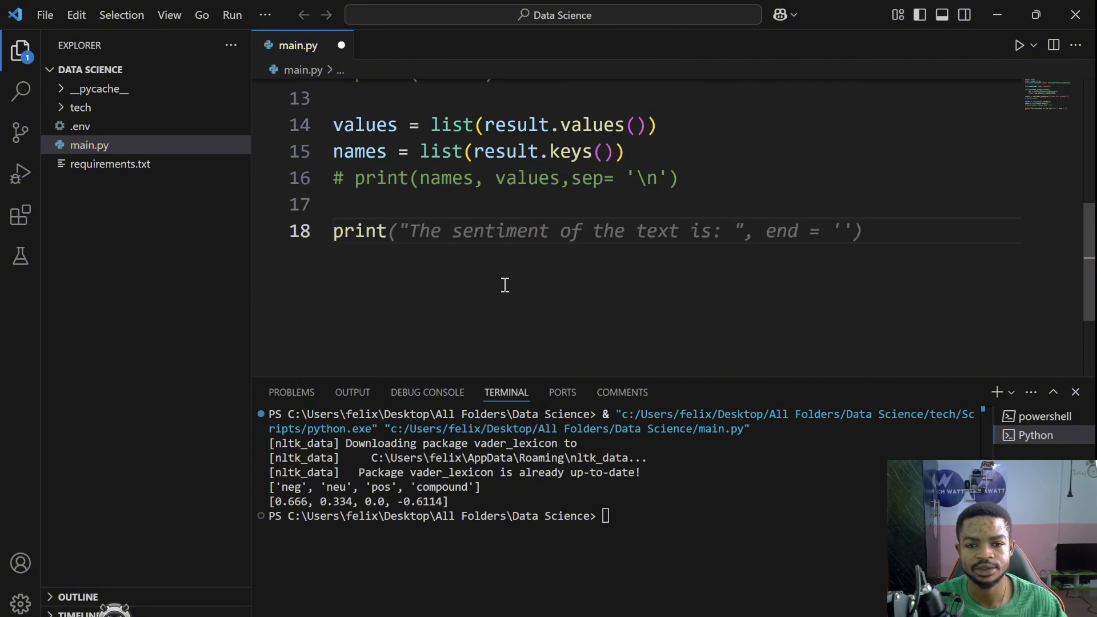
text(()
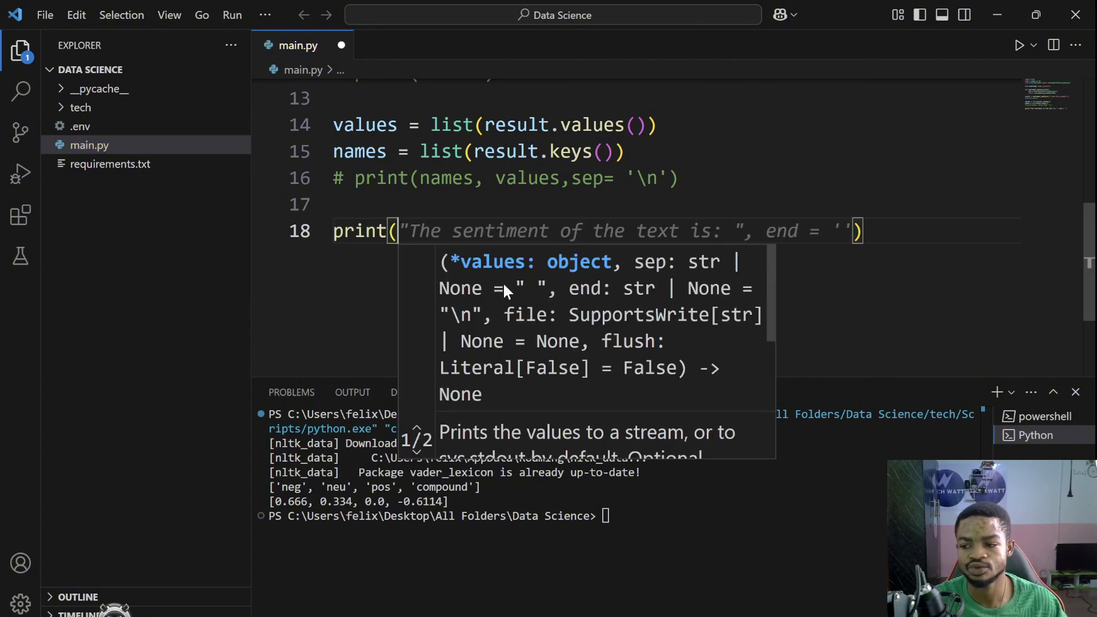
text(names)
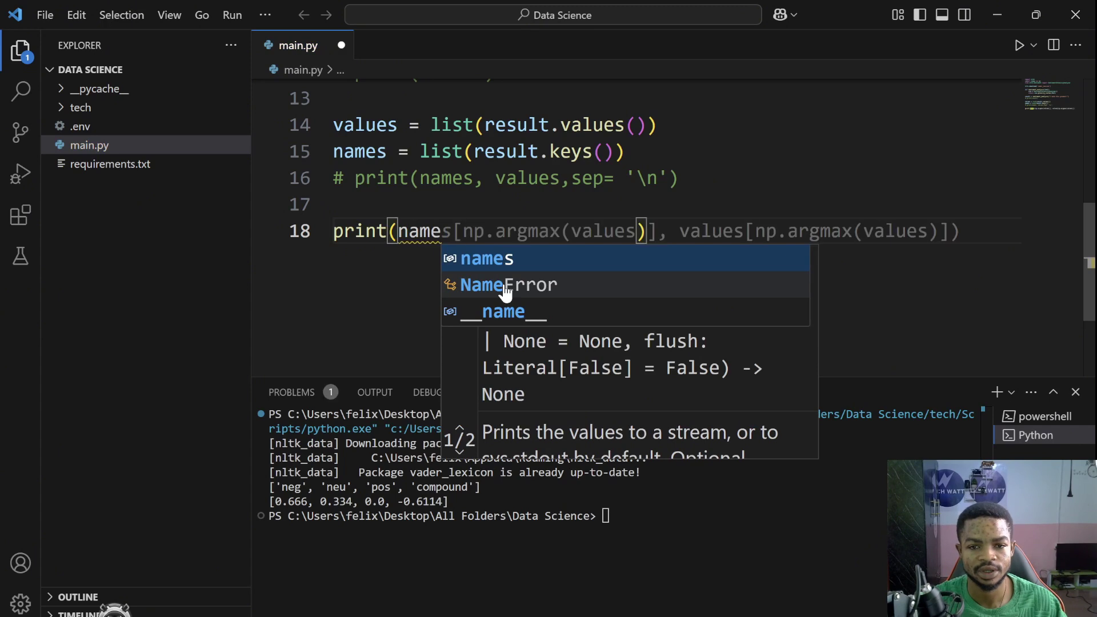
key(Escape)
text(()
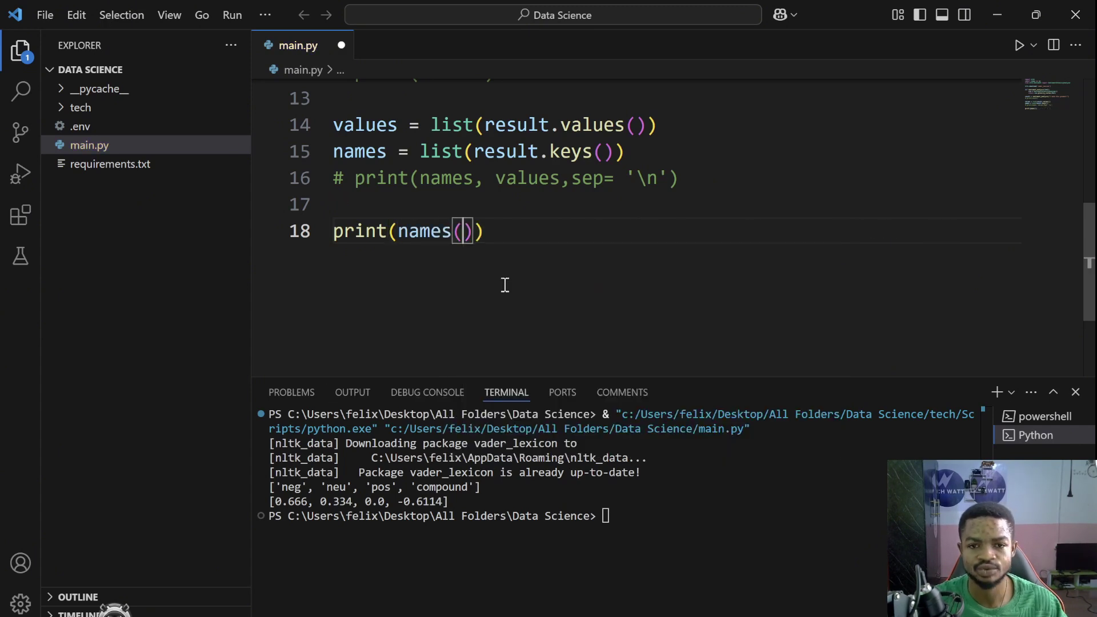
text(np)
key(Tab)
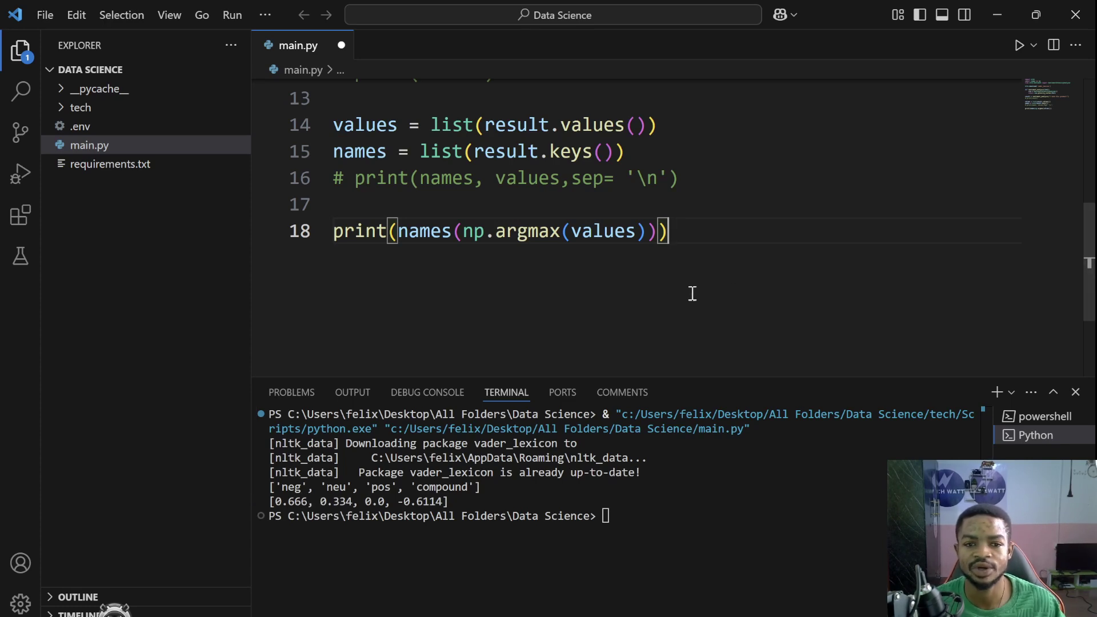
Step: Run main.py, then clear the terminal with cls
click(1018, 45)
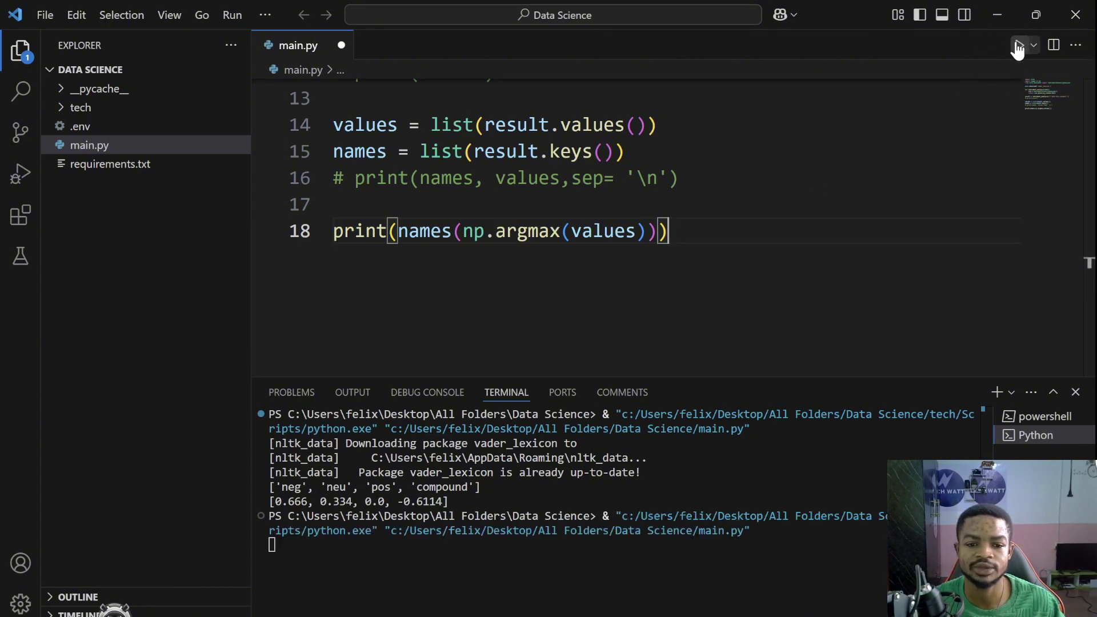
click(793, 214)
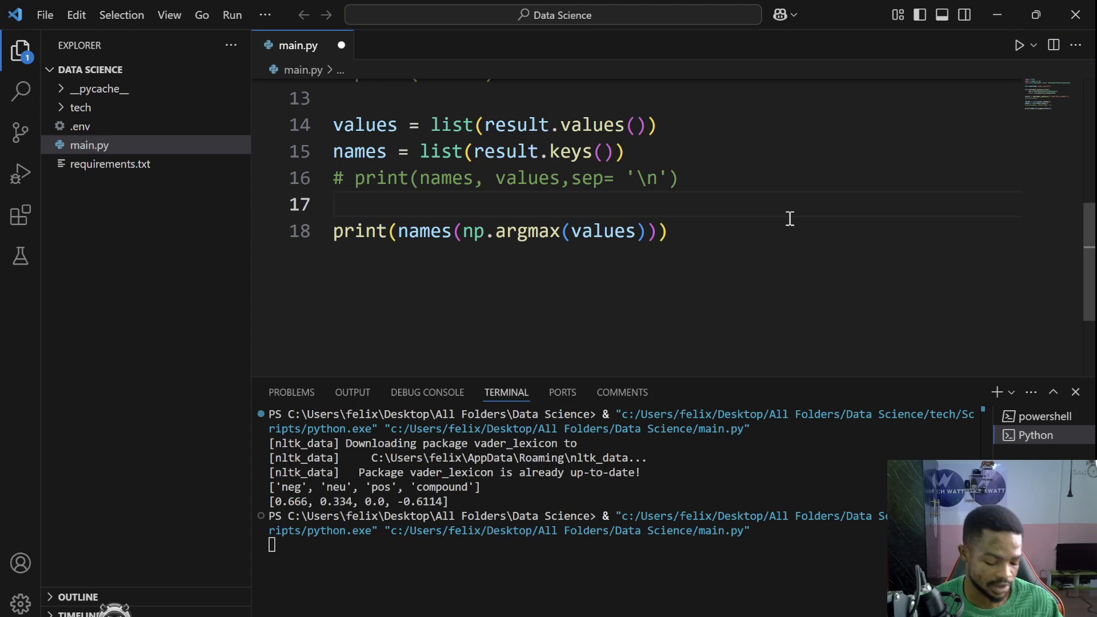
click(702, 603)
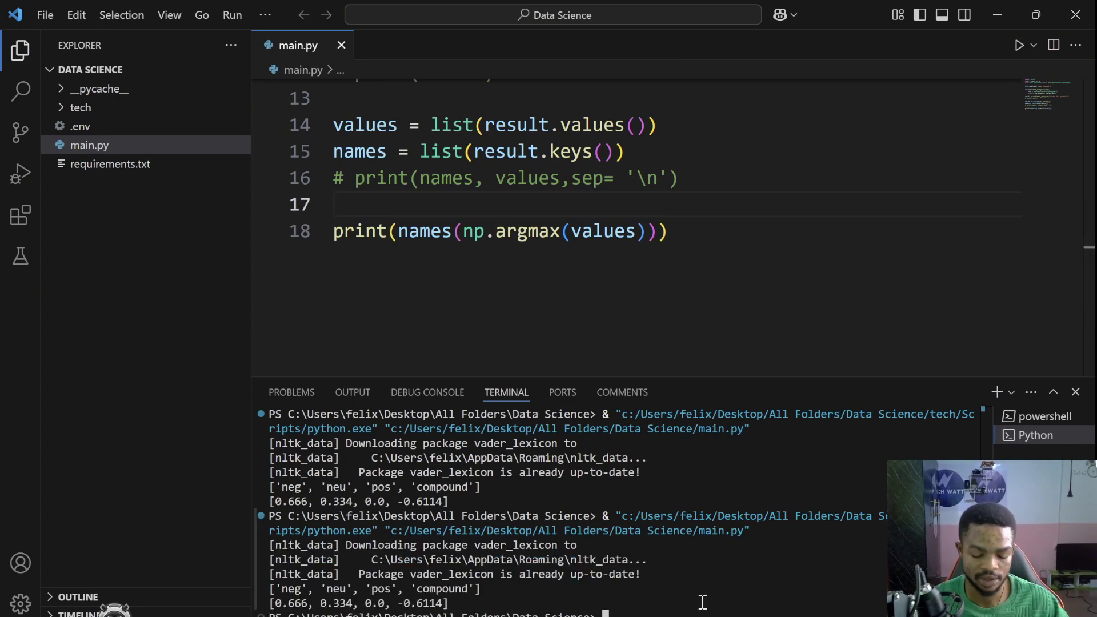
text(cls)
key(Return)
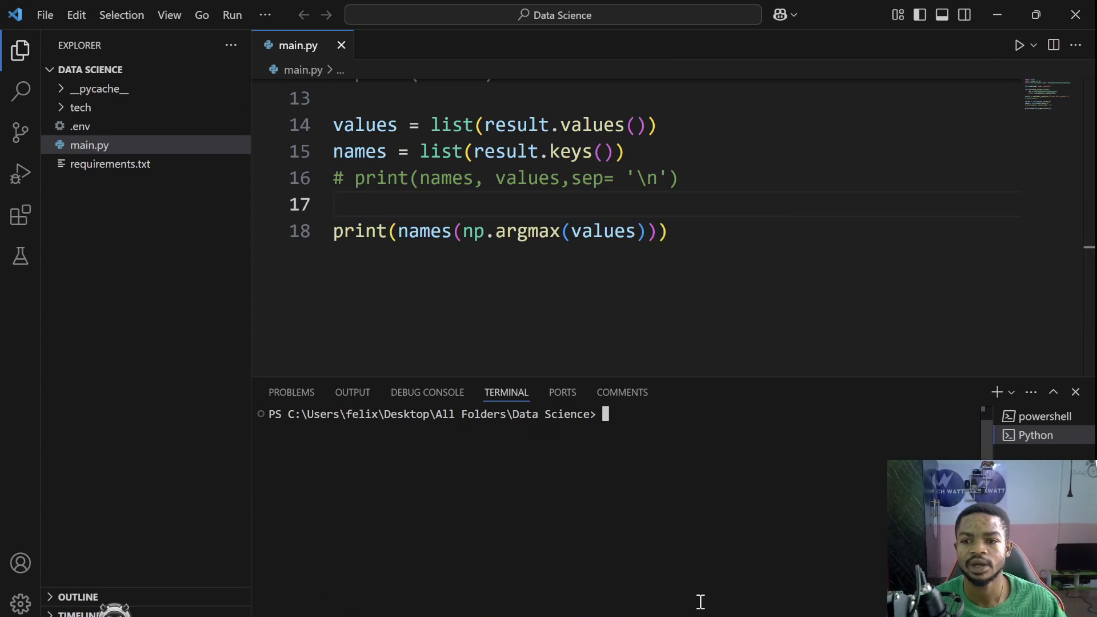
Step: Rerun main.py, then change line 18 to index names with square brackets
click(1018, 46)
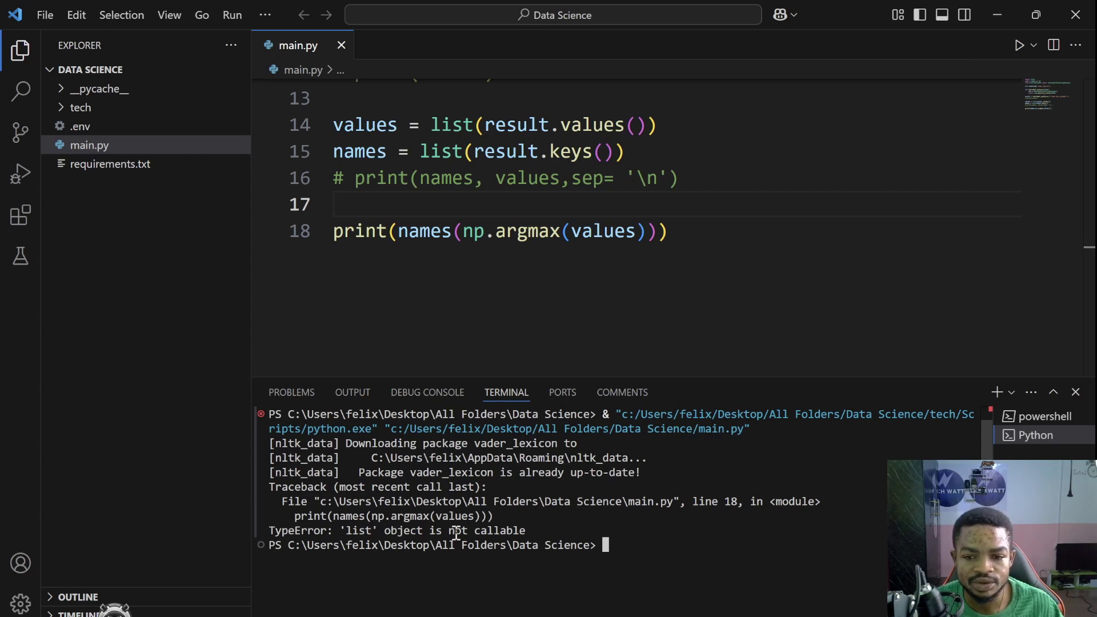
click(367, 231)
click(448, 231)
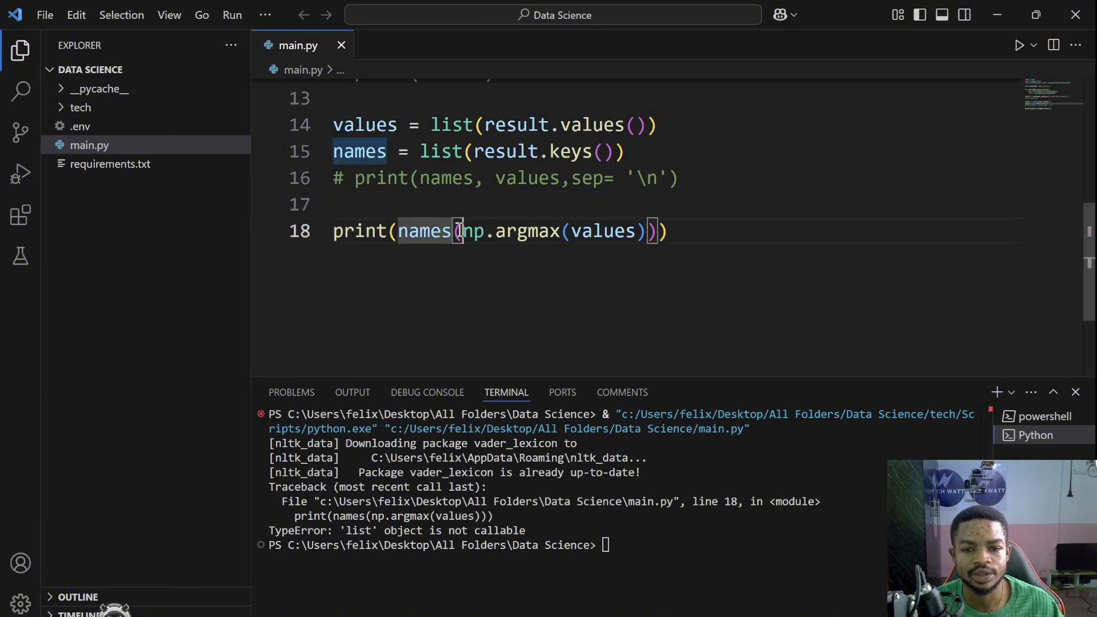
click(457, 232)
key(BackSpace)
text([)
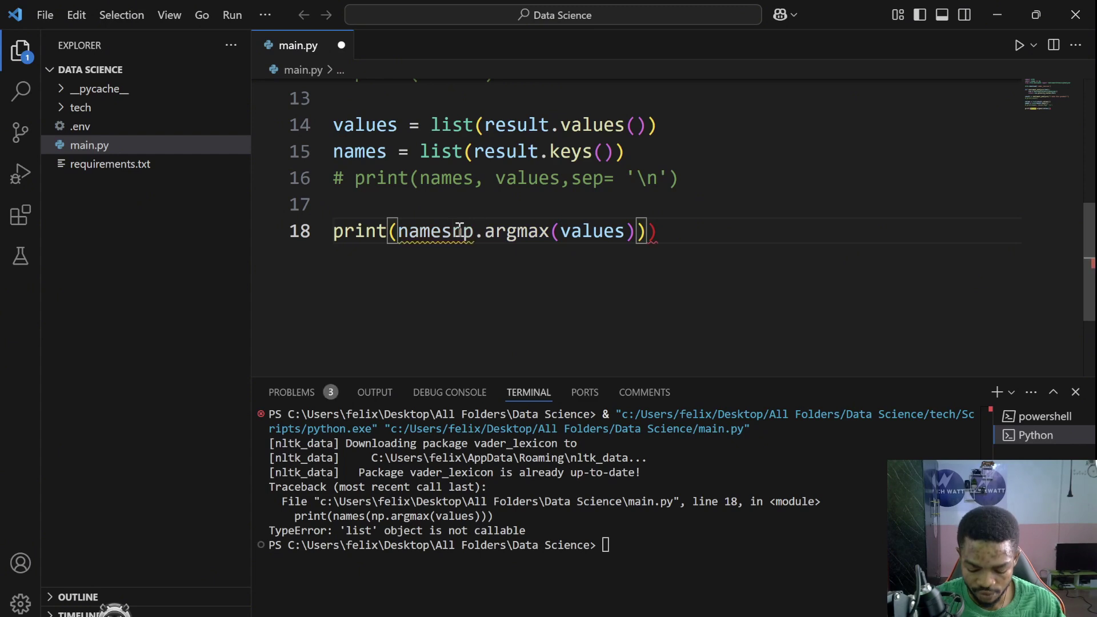
click(669, 231)
key(BackSpace)
text(]))
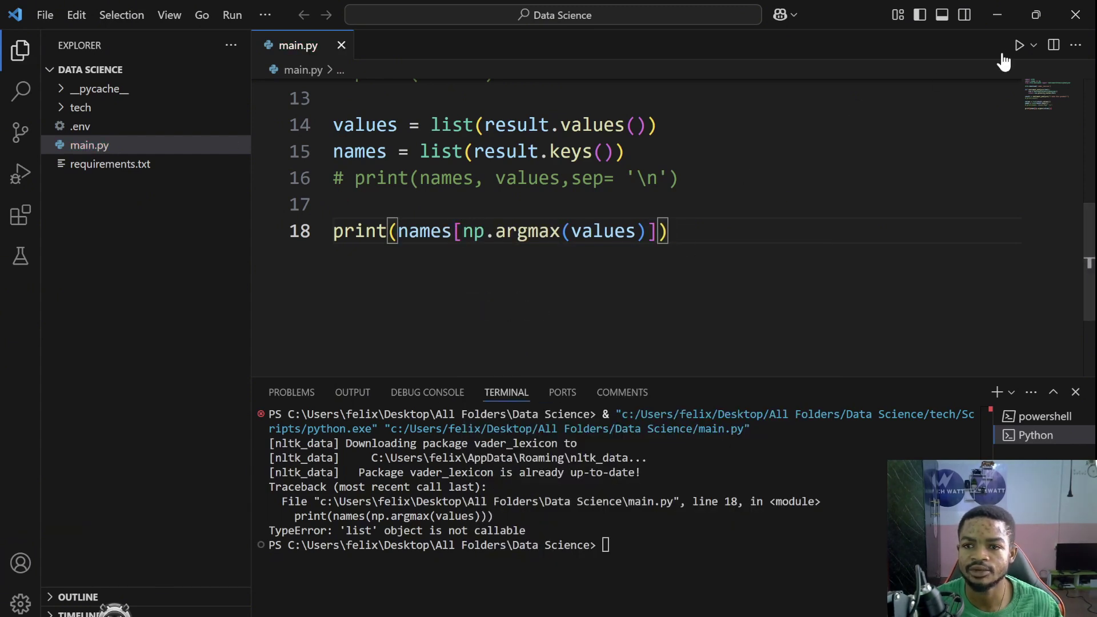
Step: Run the corrected script, confirm it prints neg, and clear the terminal with cls
click(1018, 44)
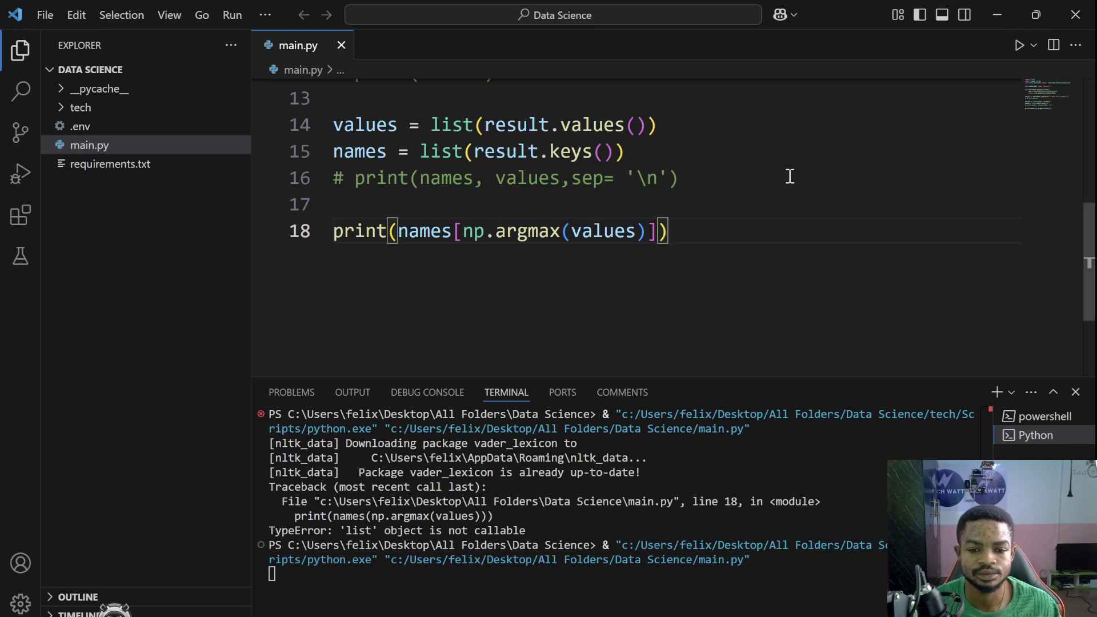
drag(342, 561, 270, 558)
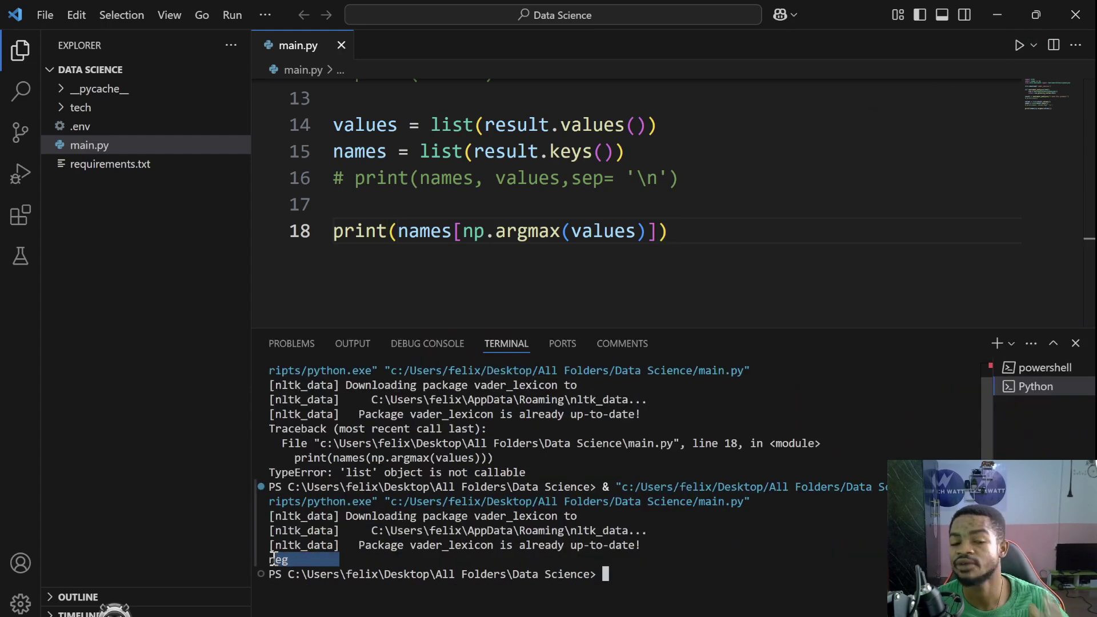
click(292, 567)
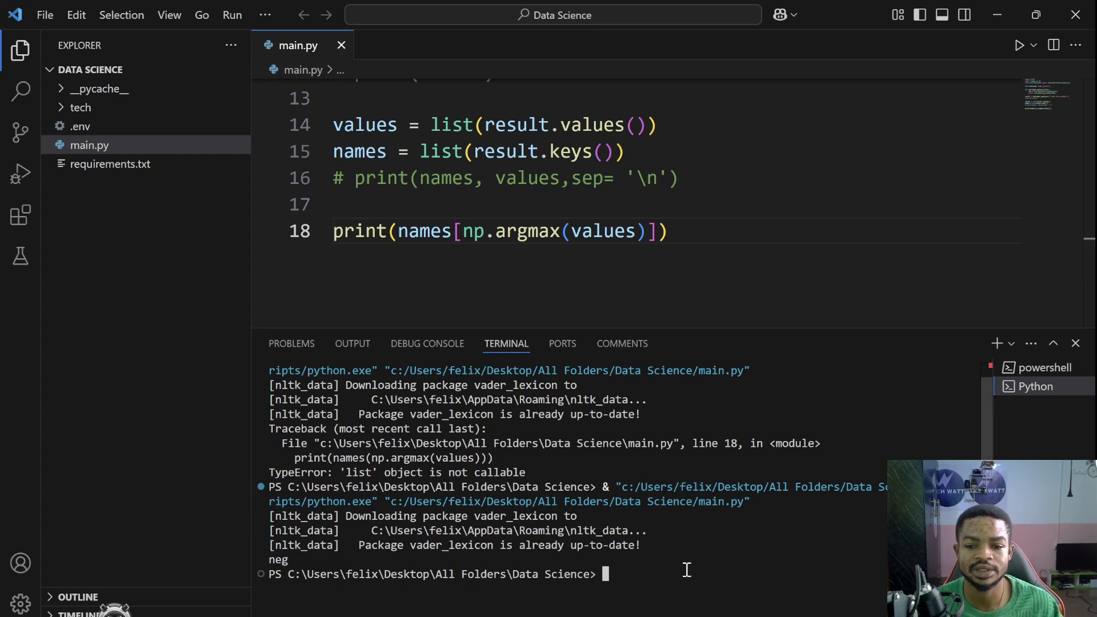
text(cls)
key(Return)
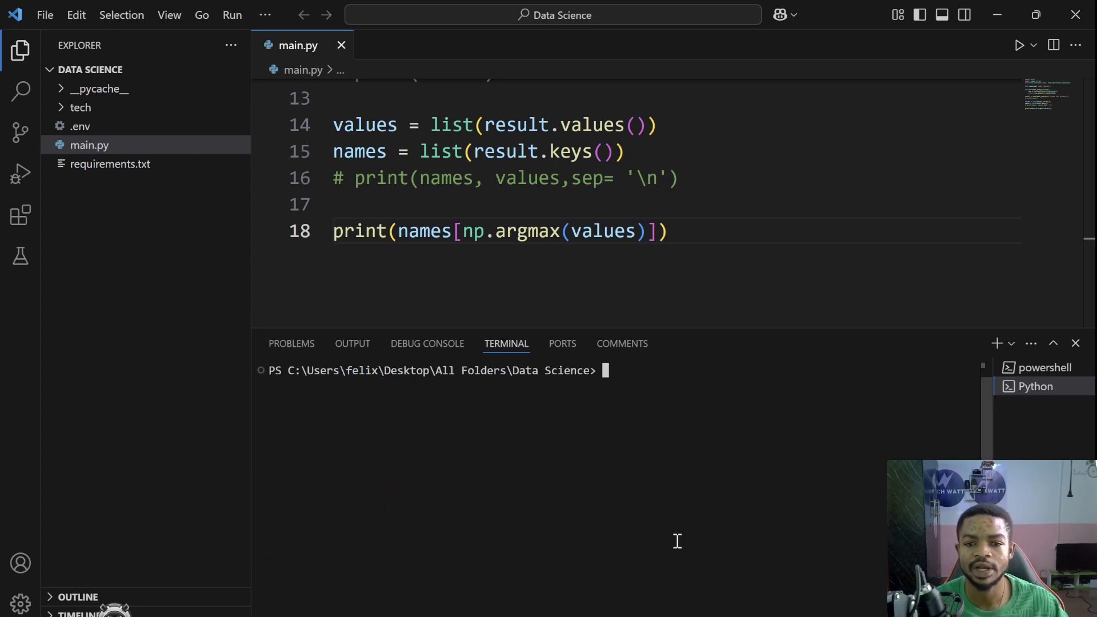
Step: Rerun main.py, review the 'I hate this product!' sentence and line 18, then kill the terminal
click(1020, 47)
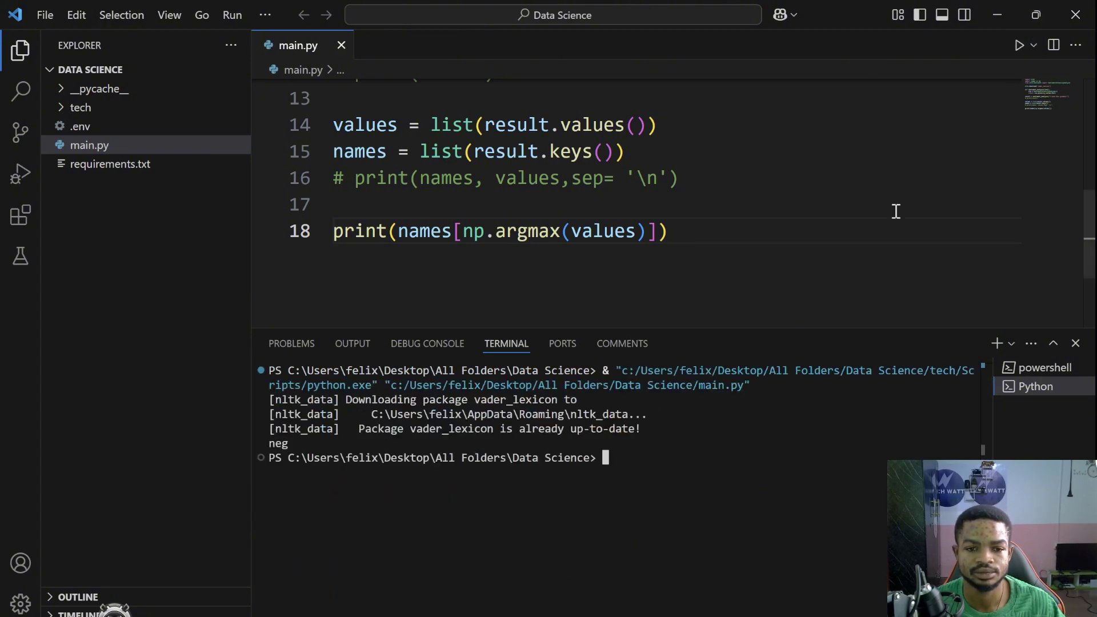
scroll(728, 206, up, 3)
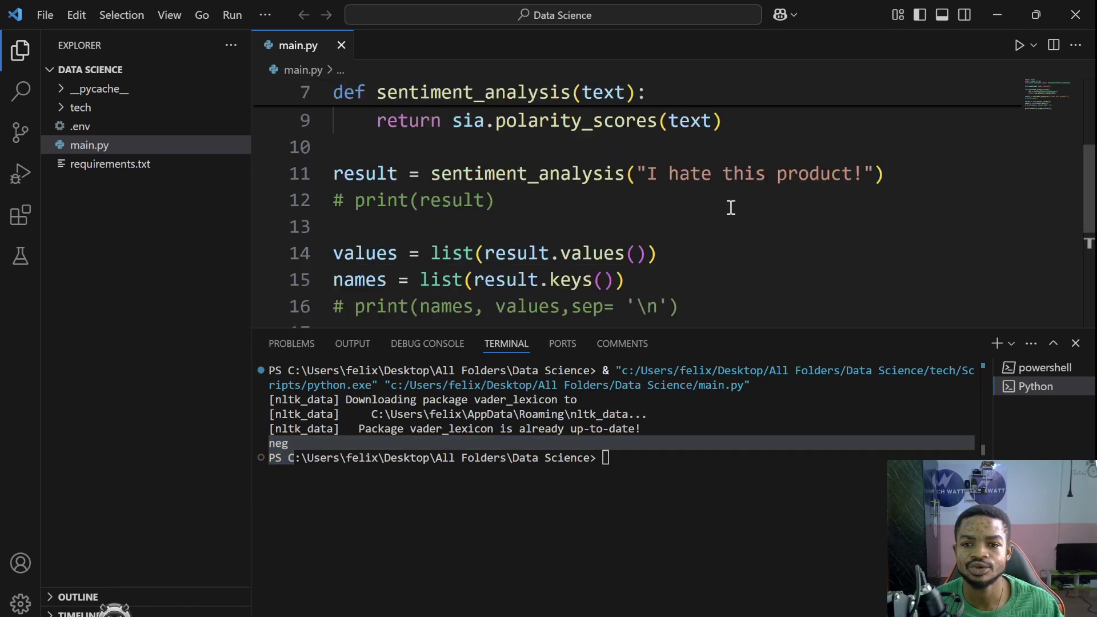
scroll(669, 215, up, 1)
drag(646, 216, 866, 219)
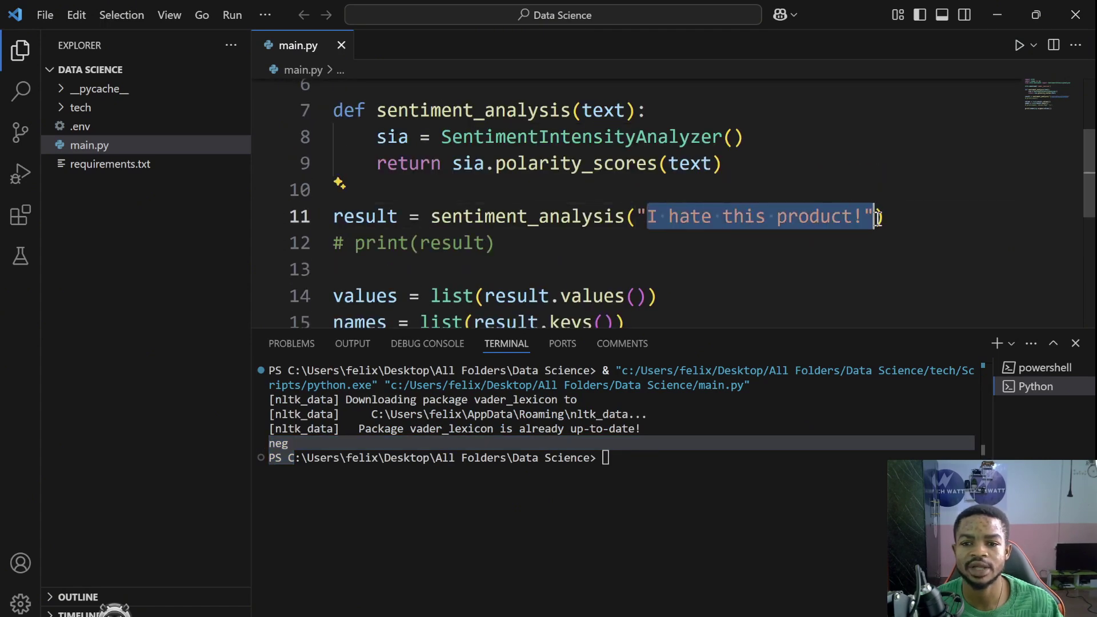
scroll(728, 236, down, 3)
click(609, 257)
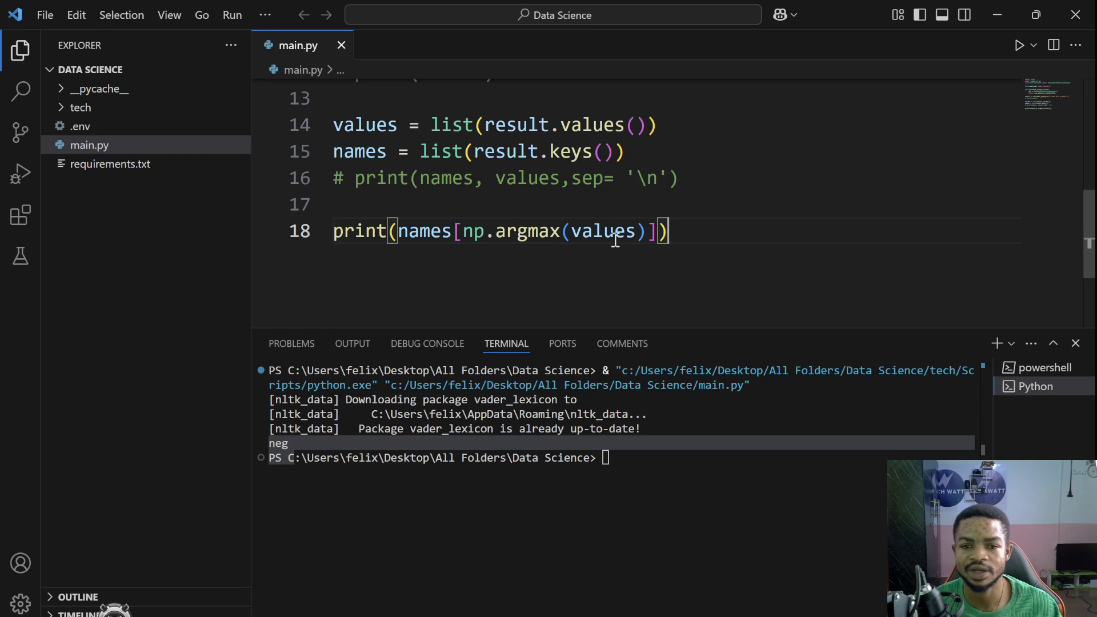
mouse_move(603, 231)
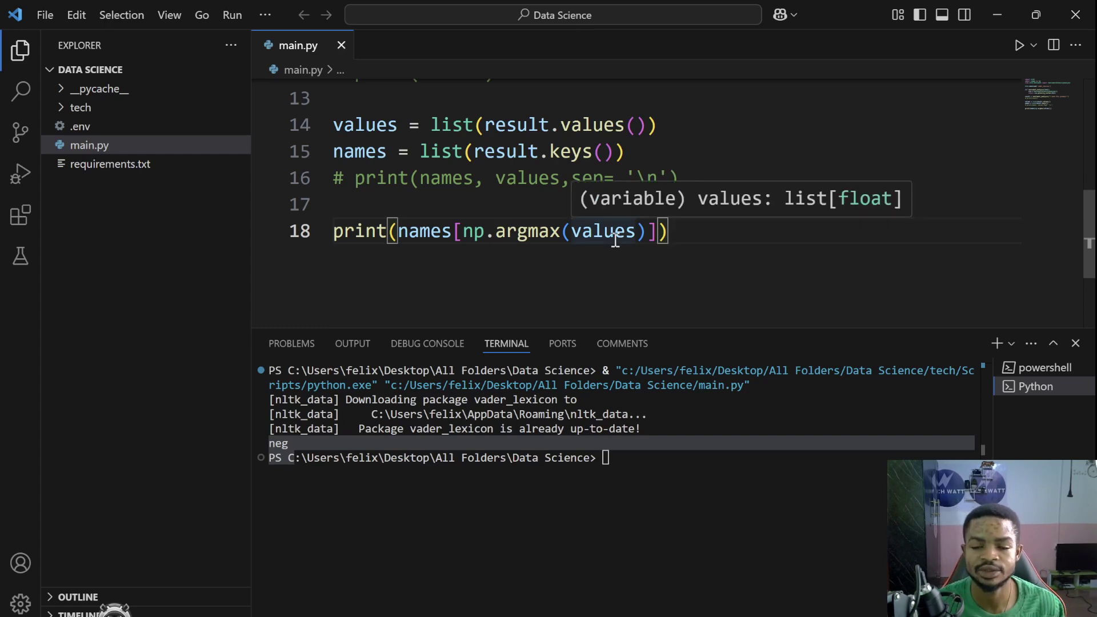
scroll(645, 220, up, 3)
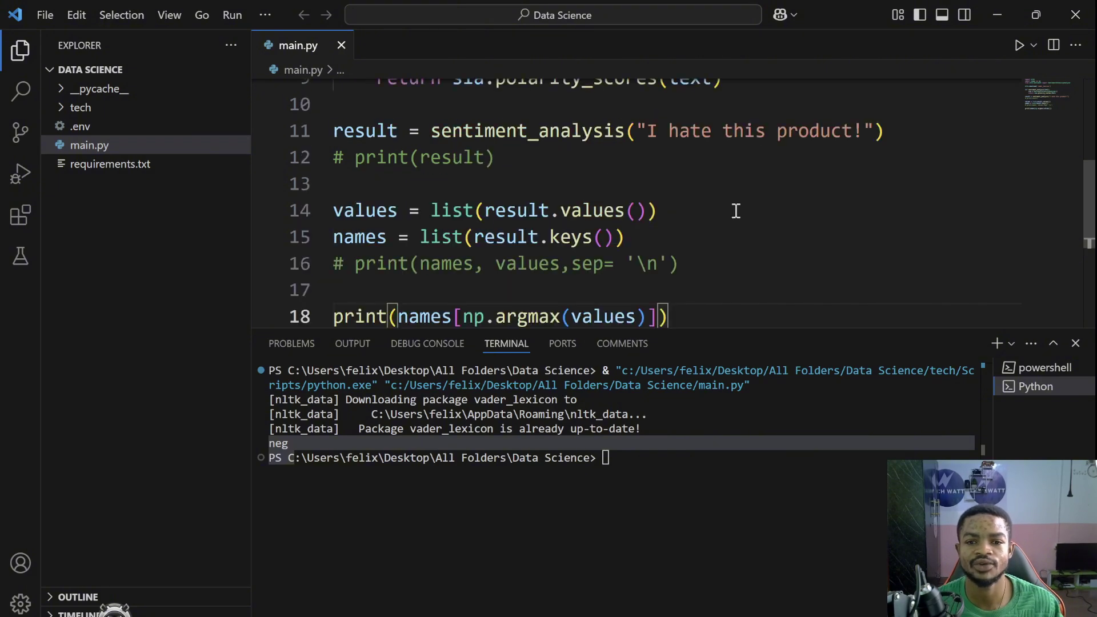
click(731, 213)
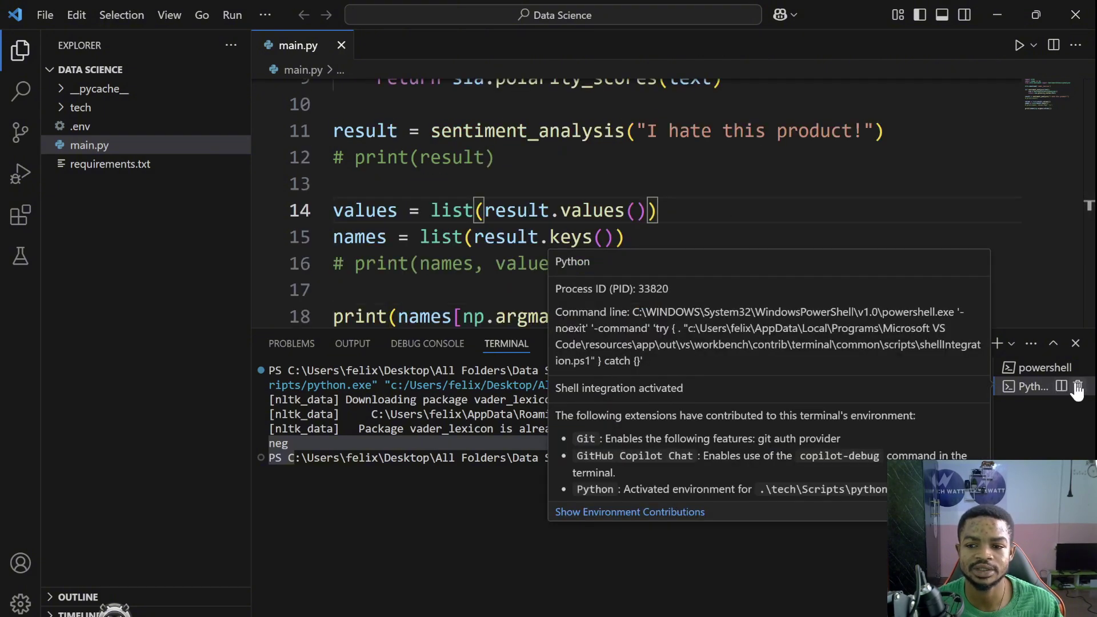
click(1077, 387)
click(1076, 344)
scroll(943, 334, up, 2)
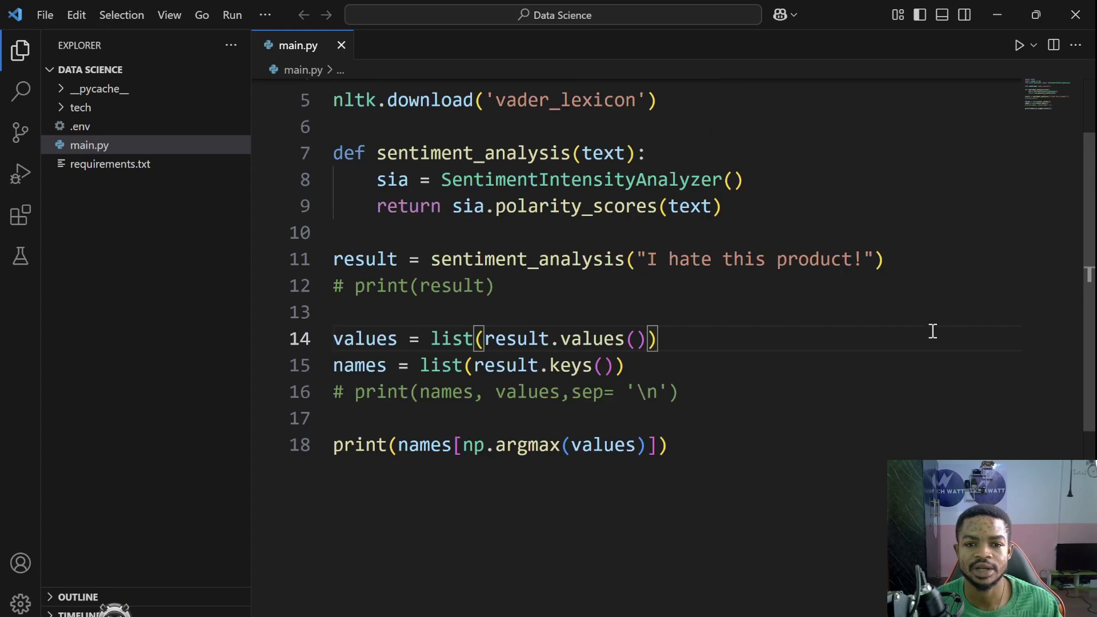
scroll(932, 332, up, 2)
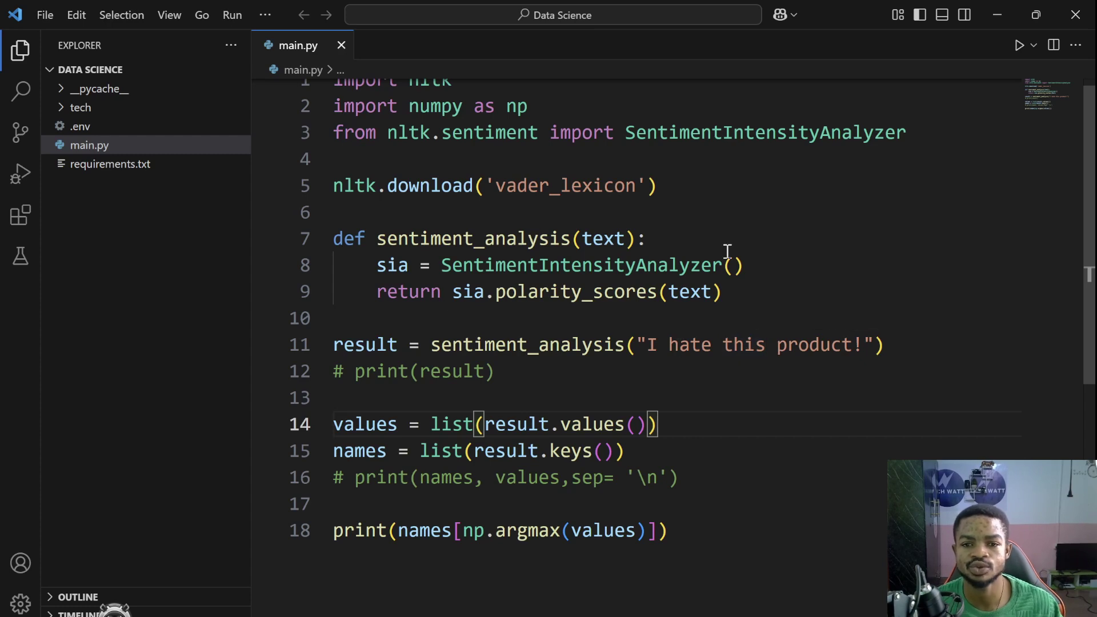
scroll(726, 251, up, 1)
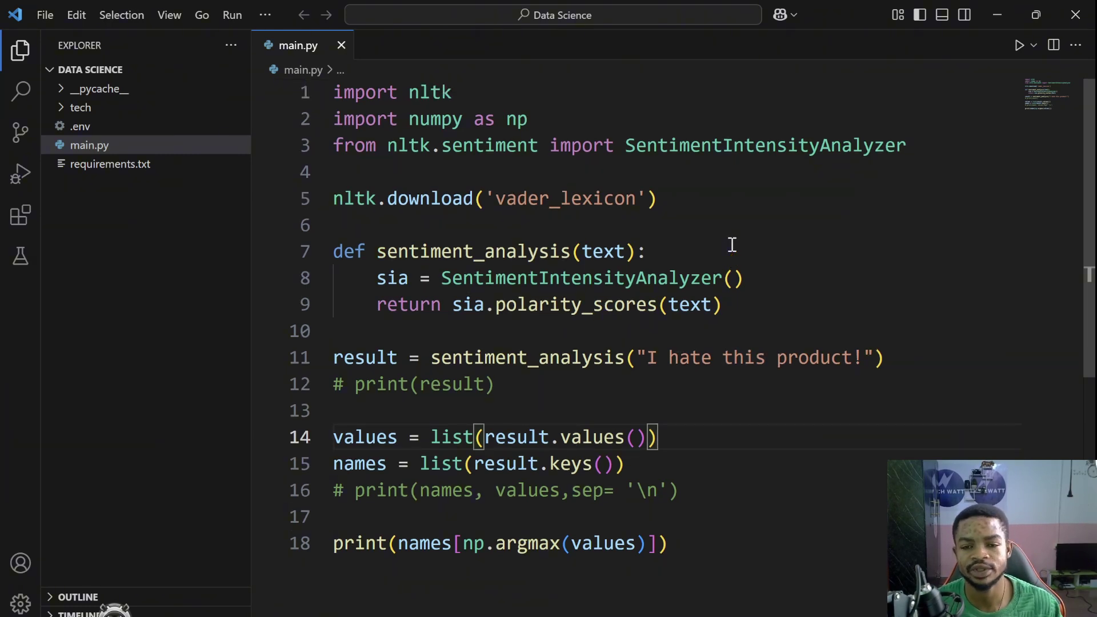